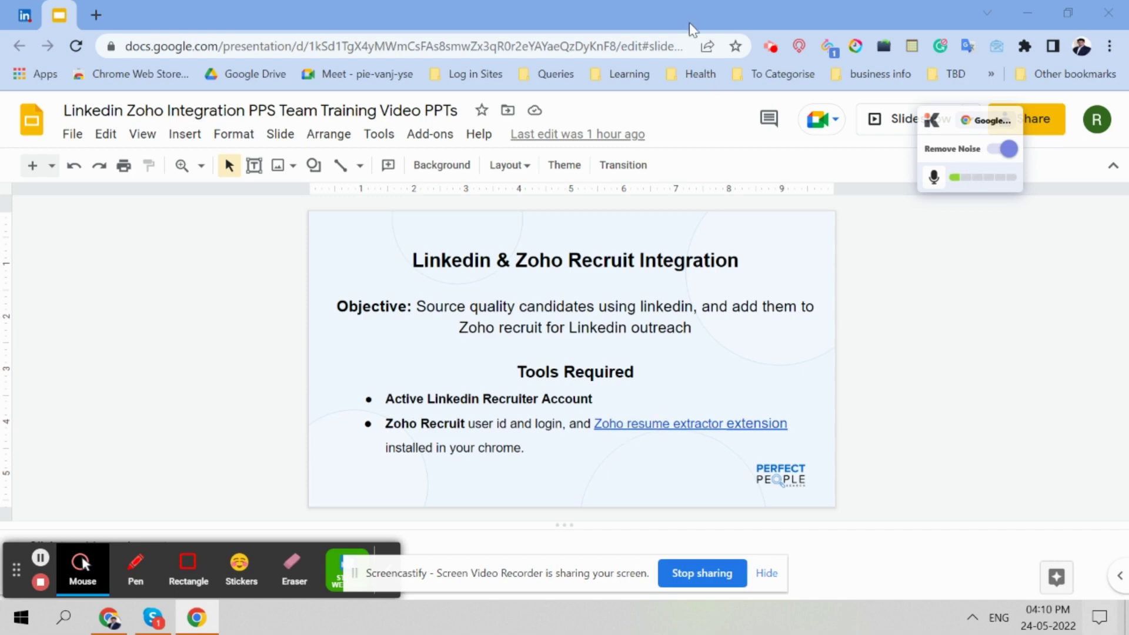
# - Drag the Resume Extractor icon to reorder it among the pinned extensions
pyautogui.click(798, 47)
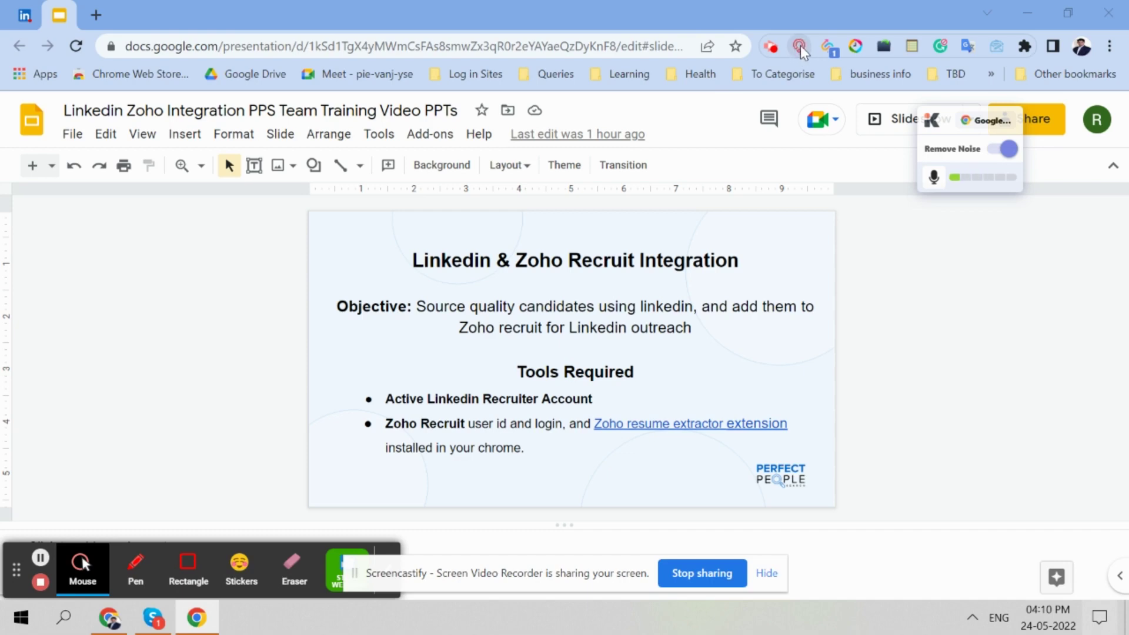
pyautogui.moveTo(800, 45)
pyautogui.mouseDown()
pyautogui.moveTo(864, 51)
pyautogui.moveTo(797, 58)
pyautogui.mouseUp()
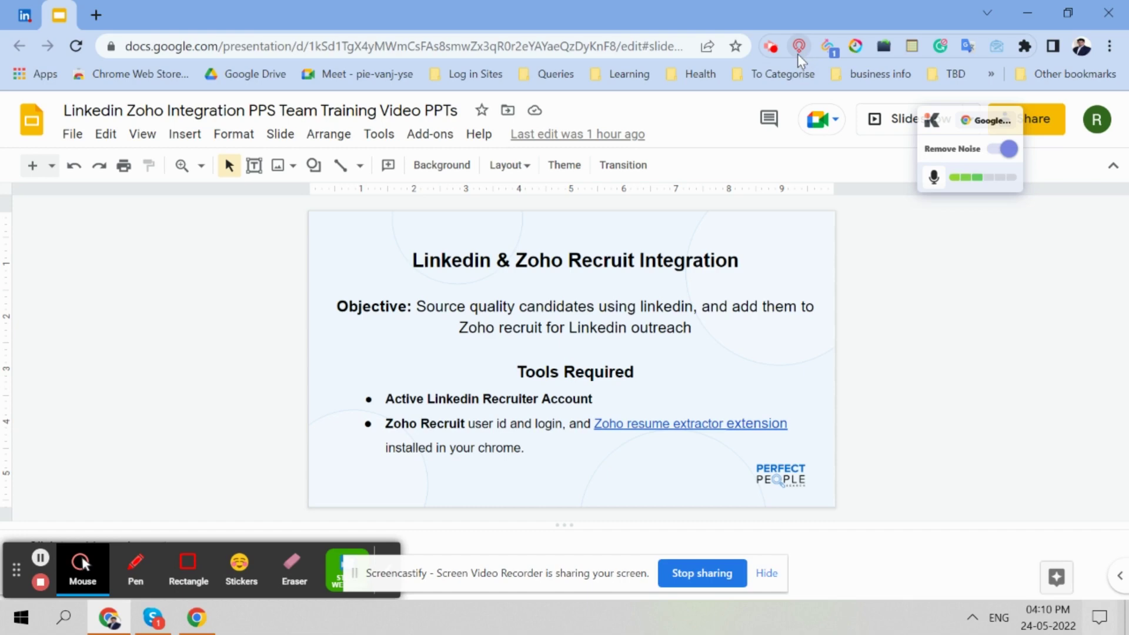
# - Check the installed extensions list, then follow the slide's Resume Extractor link to the Chrome Web Store
pyautogui.click(1024, 46)
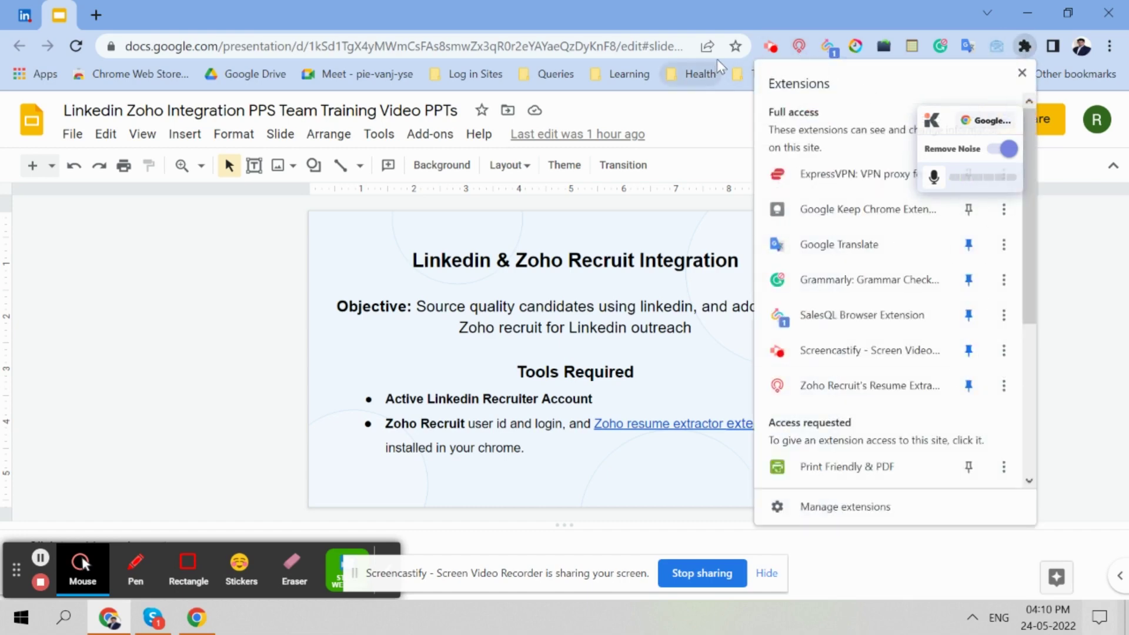
pyautogui.click(798, 27)
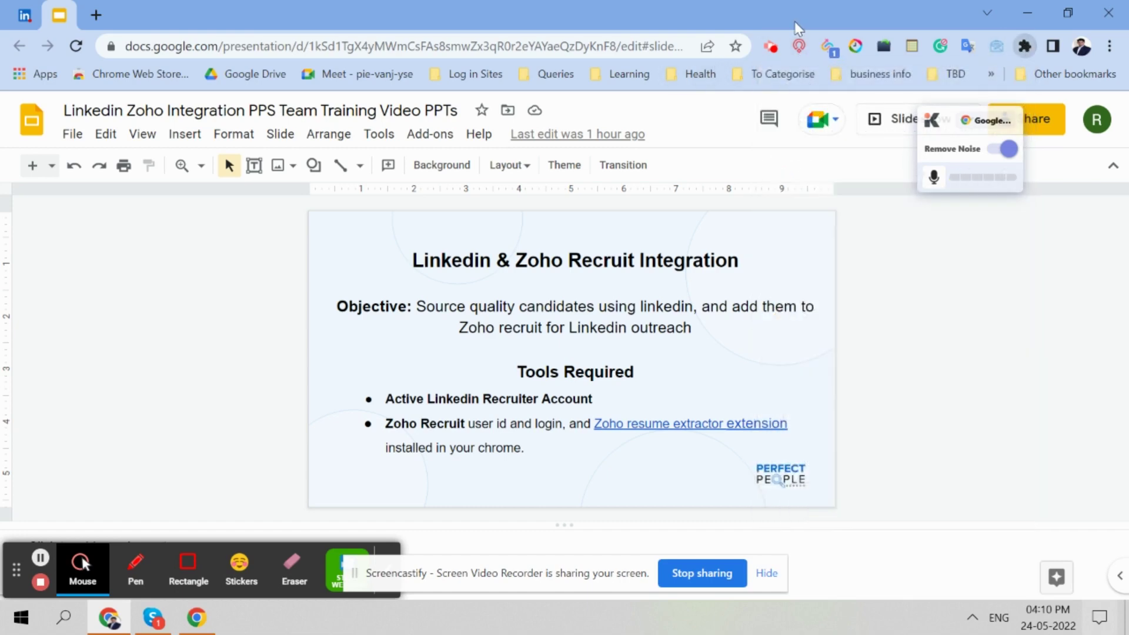
pyautogui.click(686, 425)
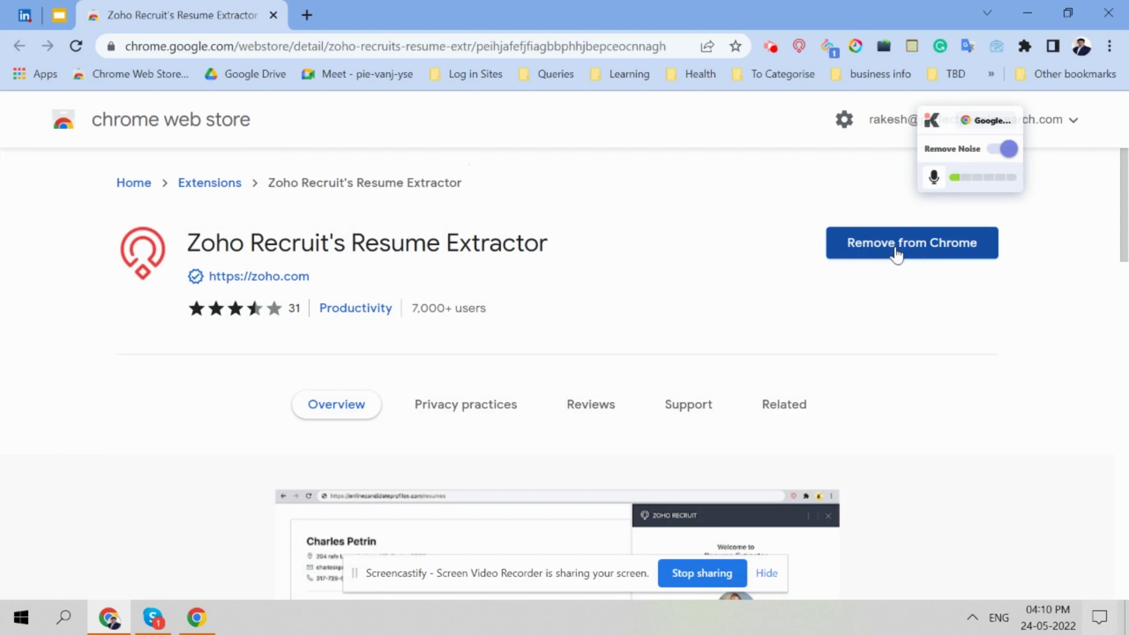
# - Search the Chrome Web Store extensions for 'zoho recruit'
pyautogui.click(53, 130)
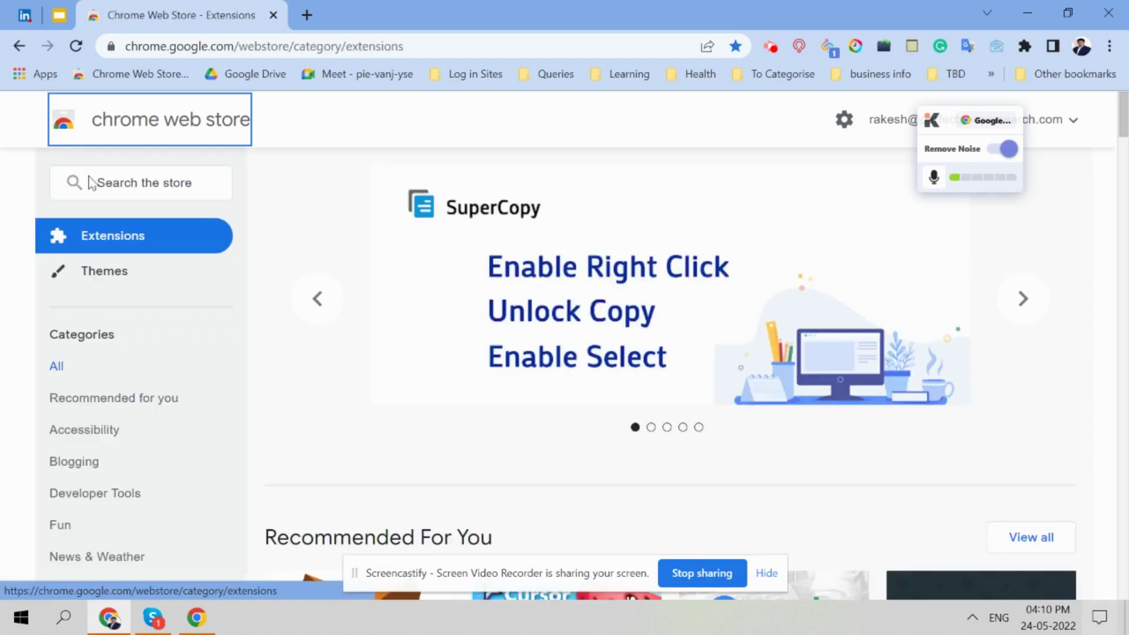
pyautogui.click(130, 184)
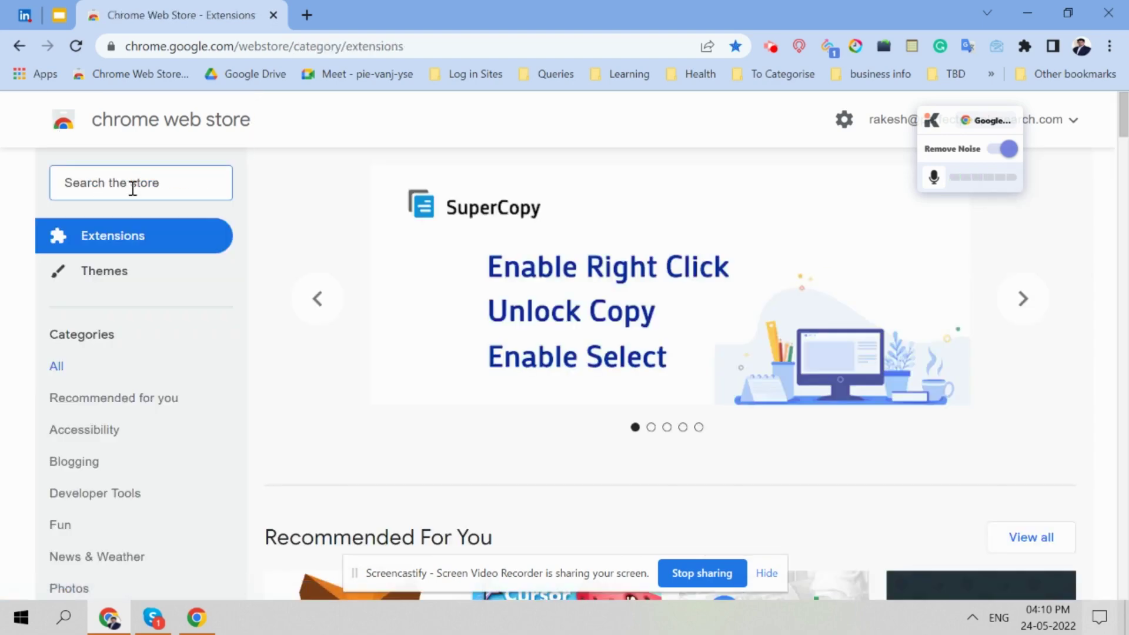
pyautogui.write('zoh')
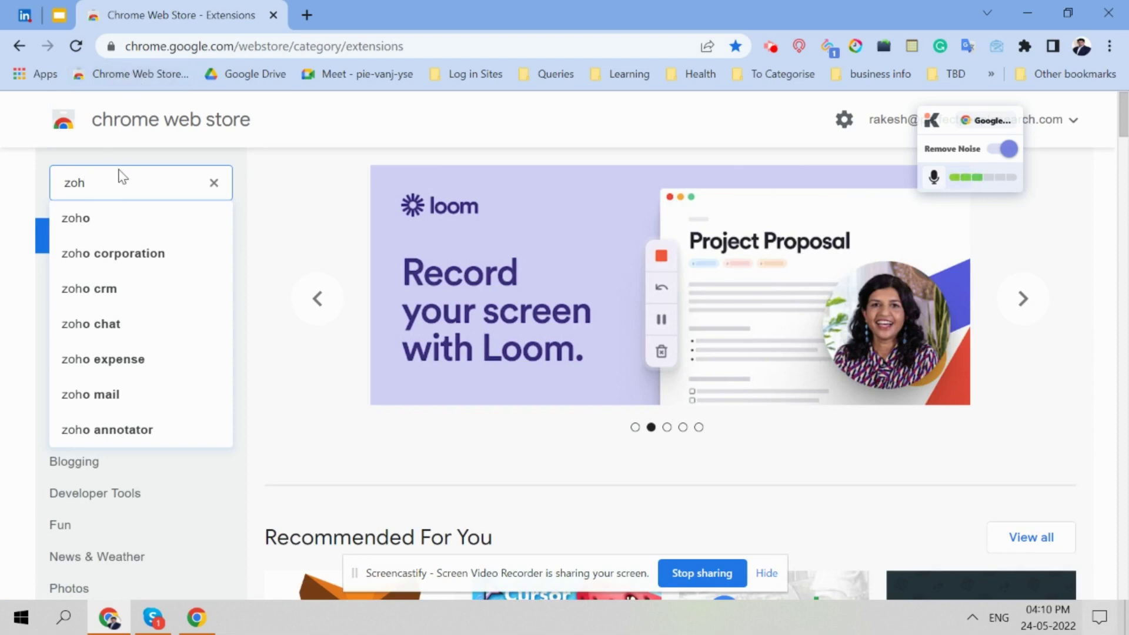
pyautogui.write('o recruit')
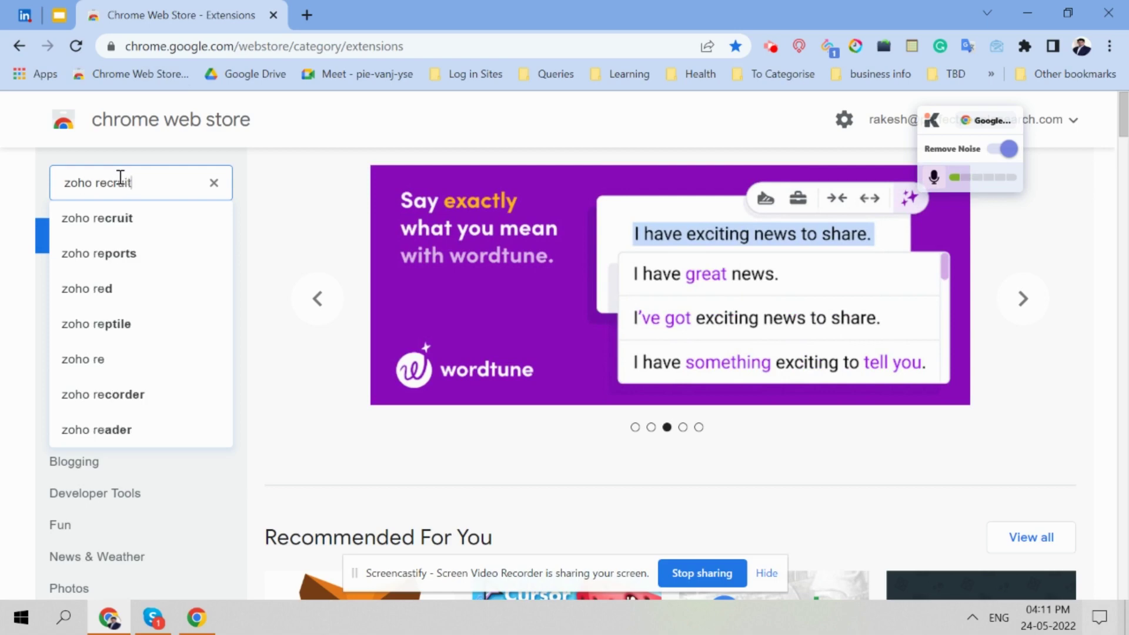
pyautogui.press('Return')
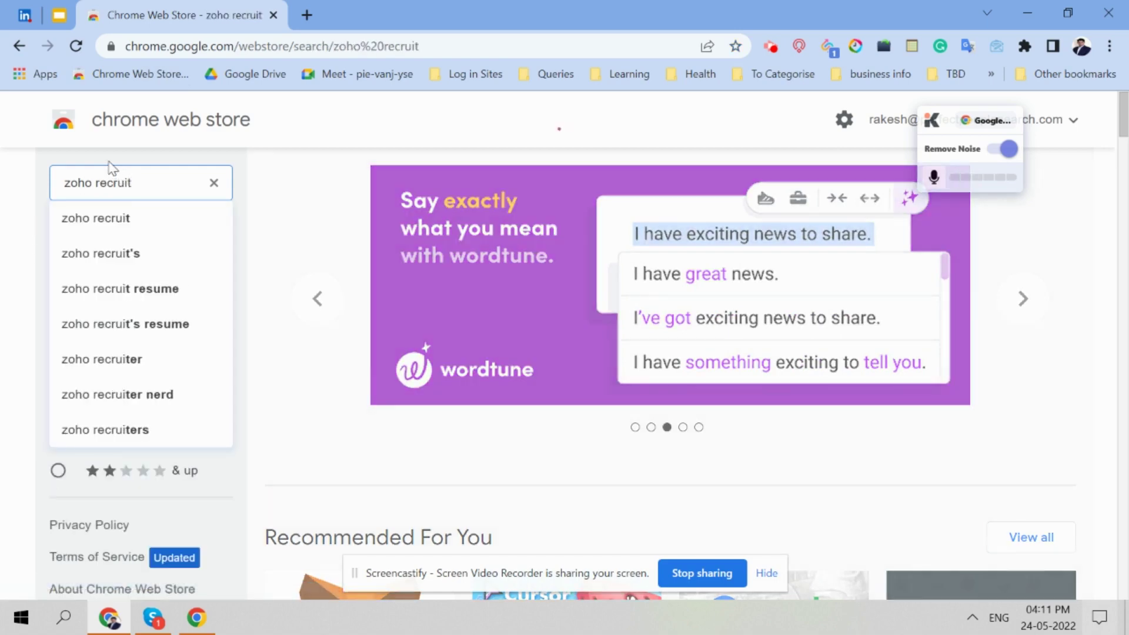
pyautogui.scroll(-3, 537, 326)
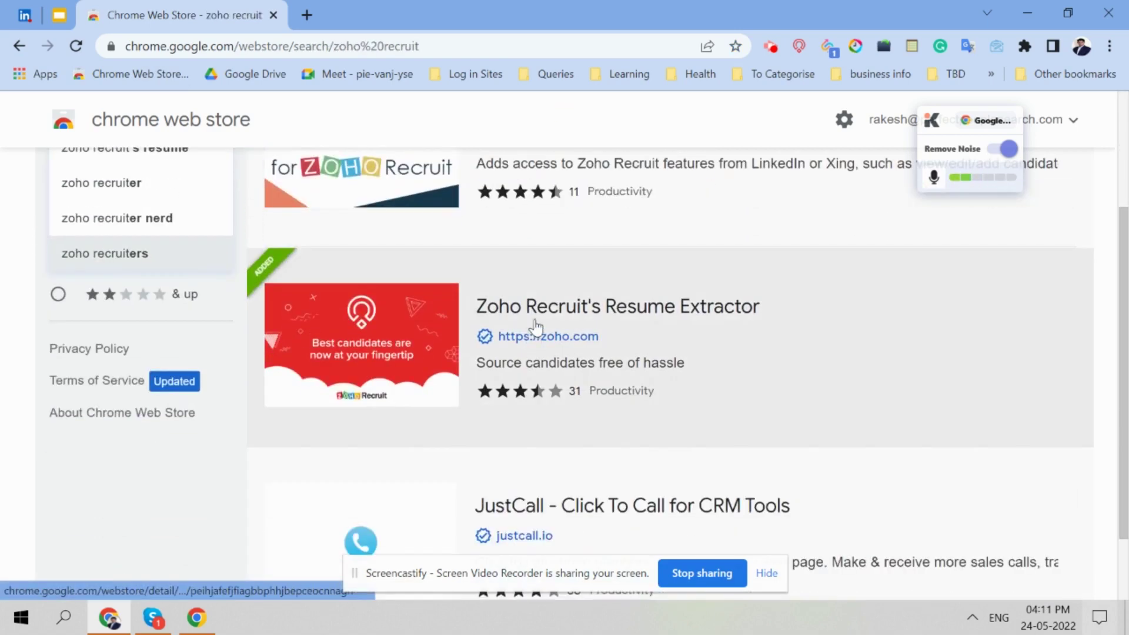
# - Open the Zoho Recruit's Resume Extractor listing and move its icon to the front of the pinned extensions
pyautogui.click(500, 319)
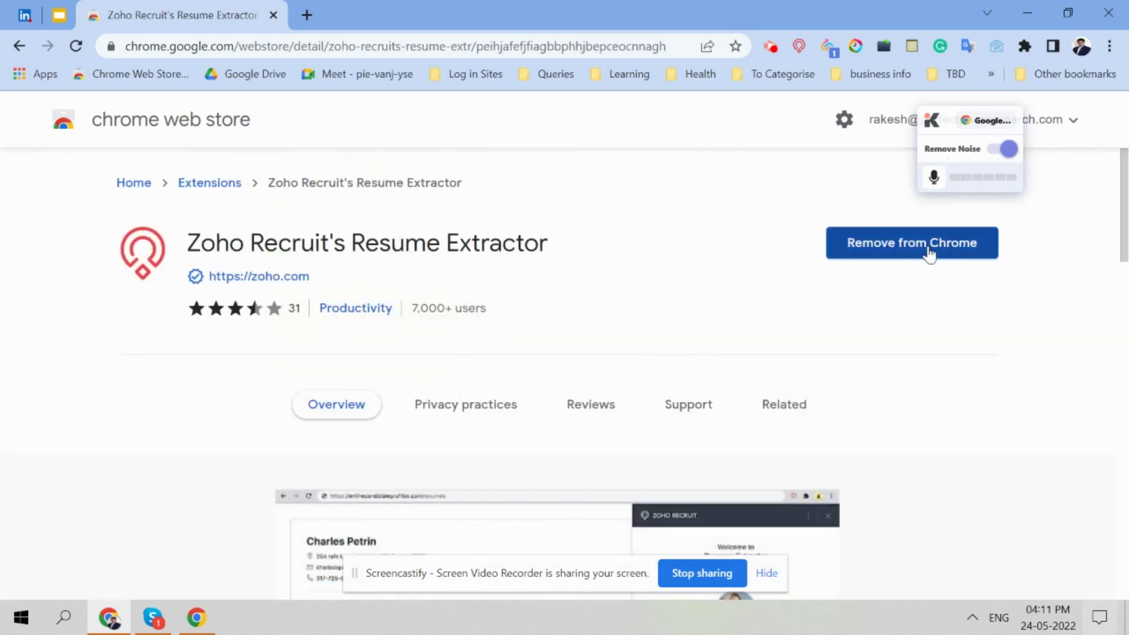
pyautogui.click(1024, 47)
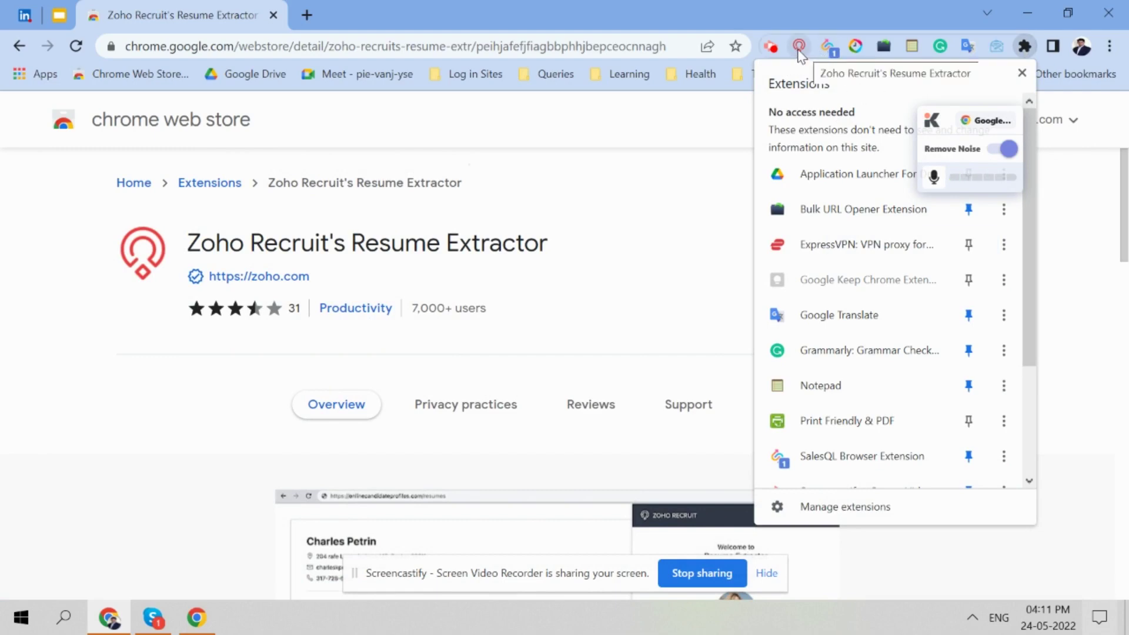
pyautogui.moveTo(798, 52); pyautogui.dragTo(767, 52)
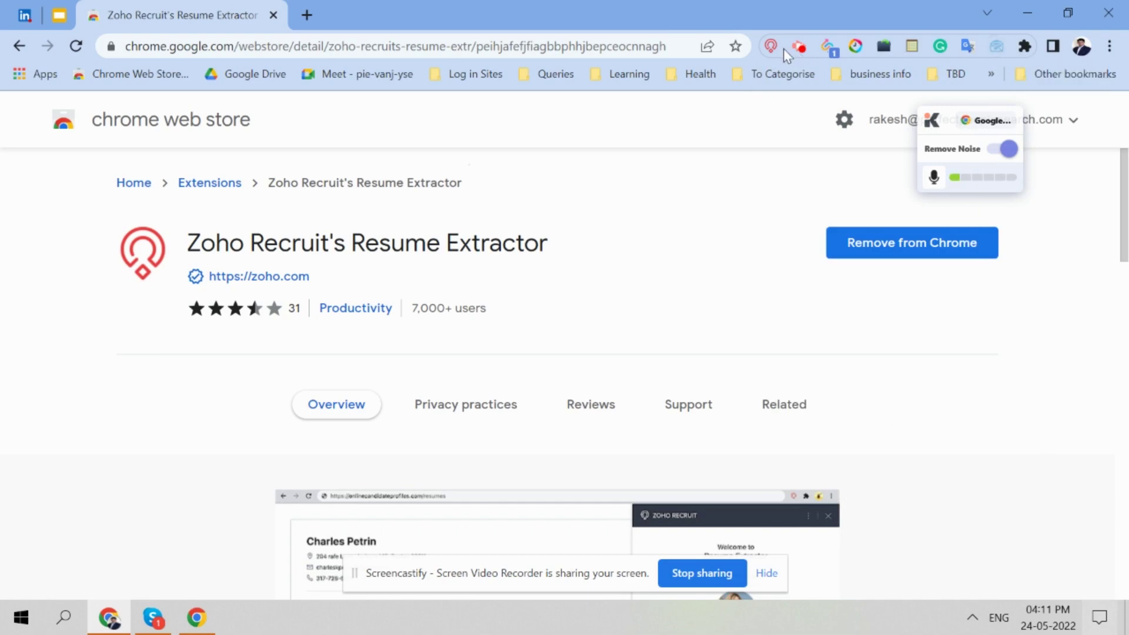
# - Close the web store tab and advance to the slide listing five Zoho Recruit fields to make visible
pyautogui.click(273, 15)
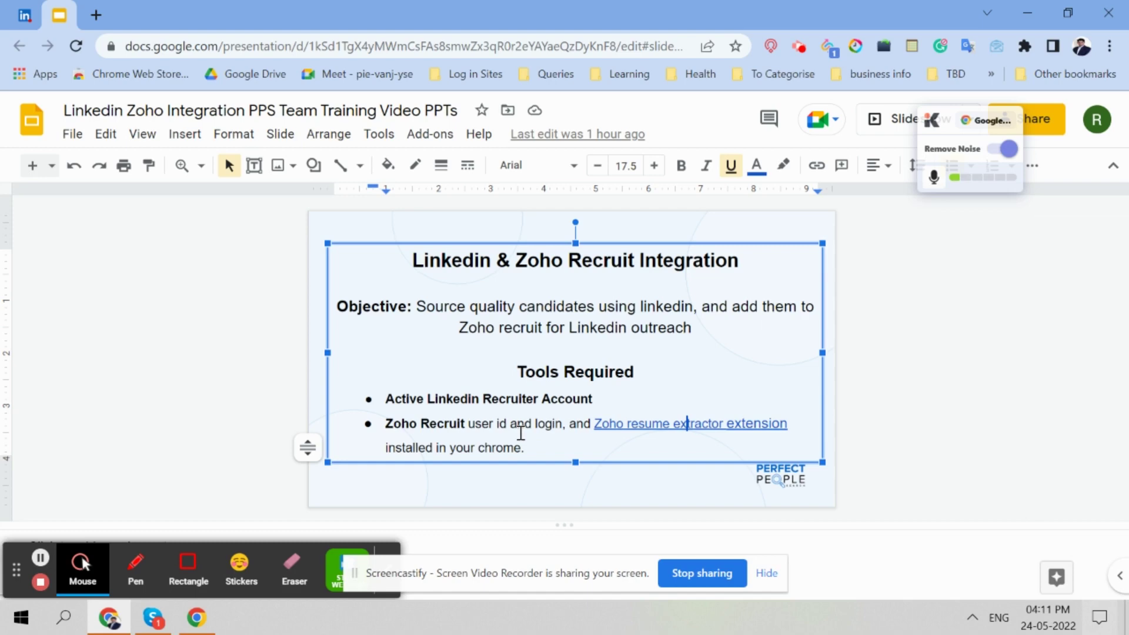
pyautogui.click(196, 402)
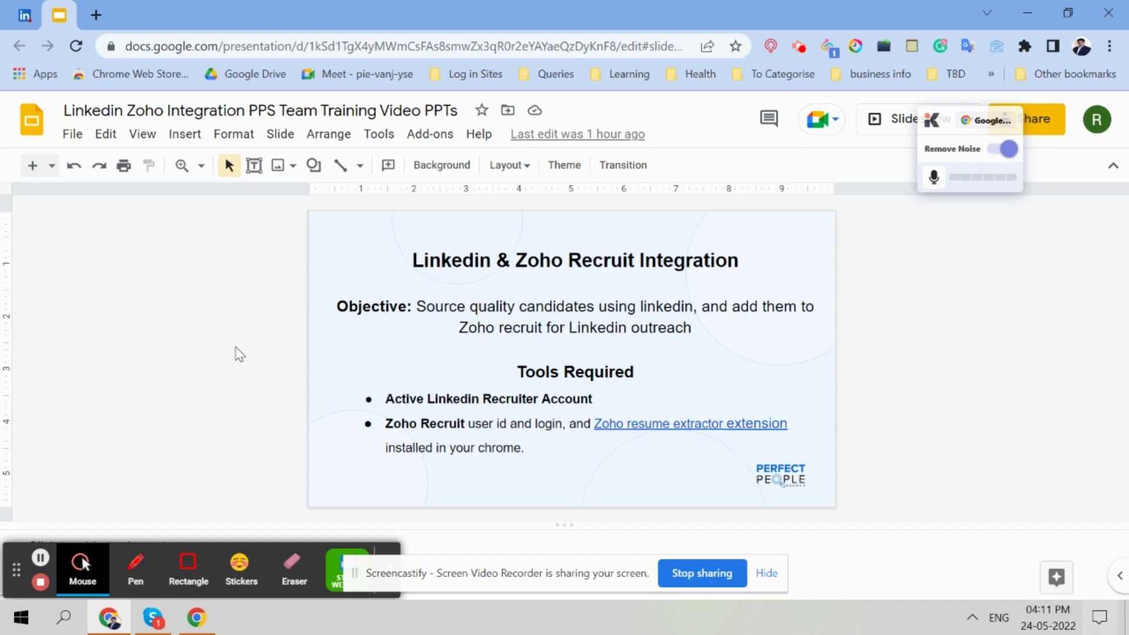
pyautogui.press('Down')
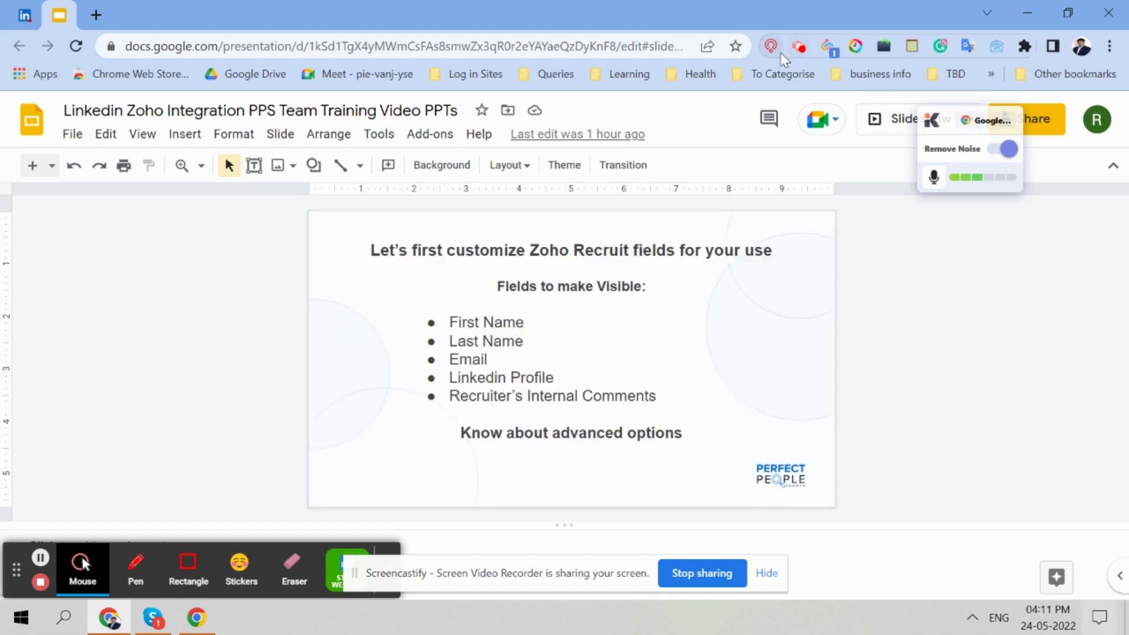
# - On the LinkedIn profile, open the Zoho Recruit panel's options menu and choose Customize
pyautogui.click(33, 17)
pyautogui.scroll(4, 342, 298)
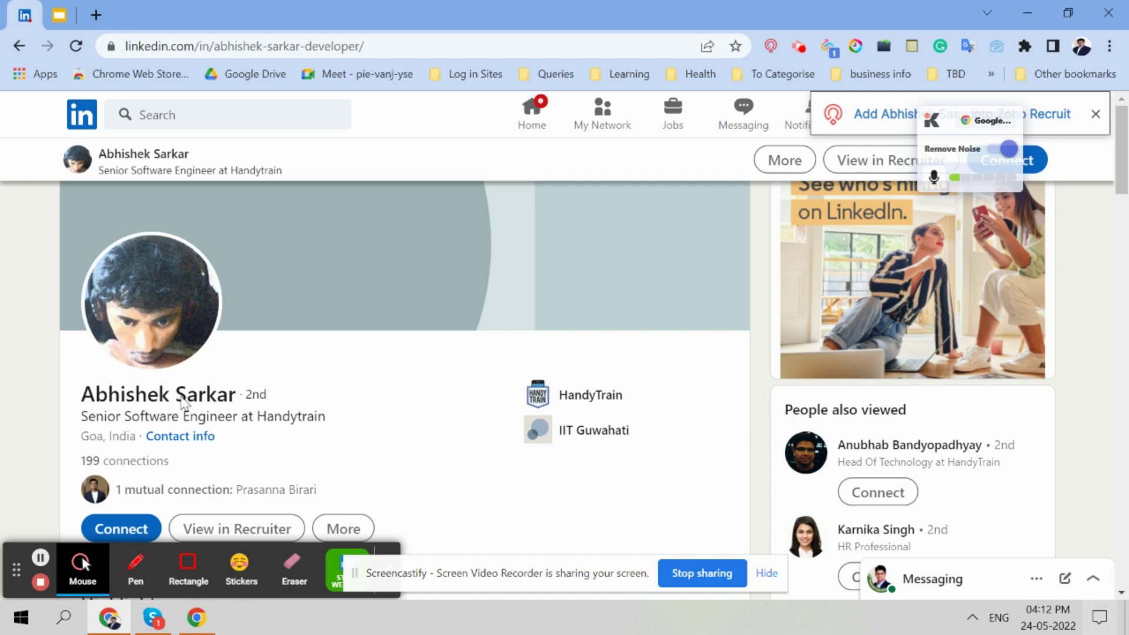
pyautogui.click(771, 46)
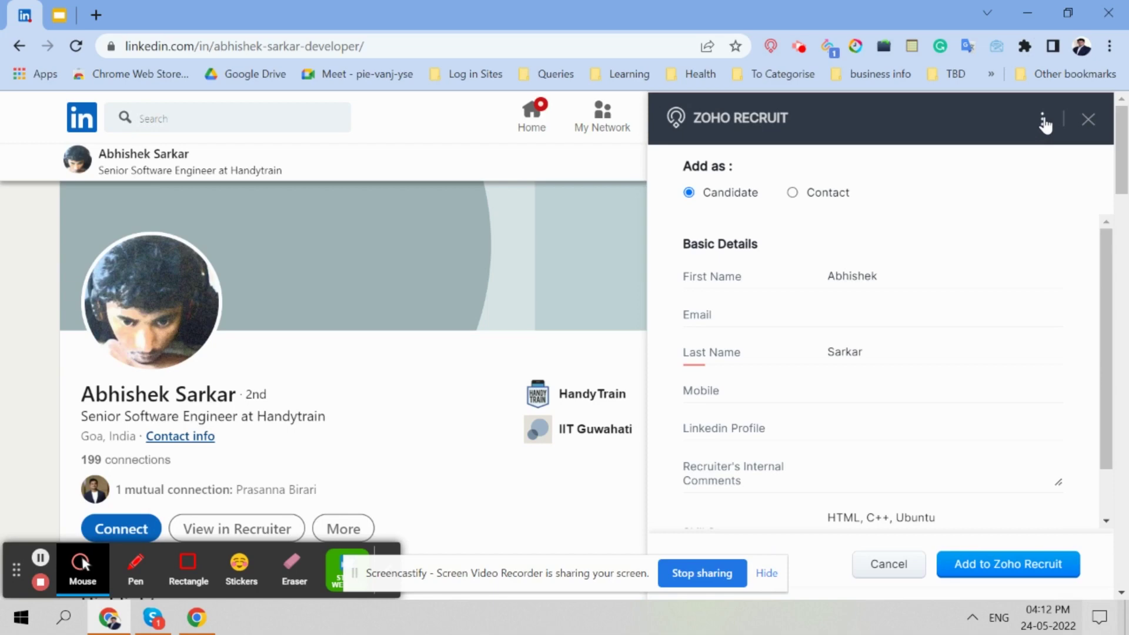
pyautogui.click(1043, 122)
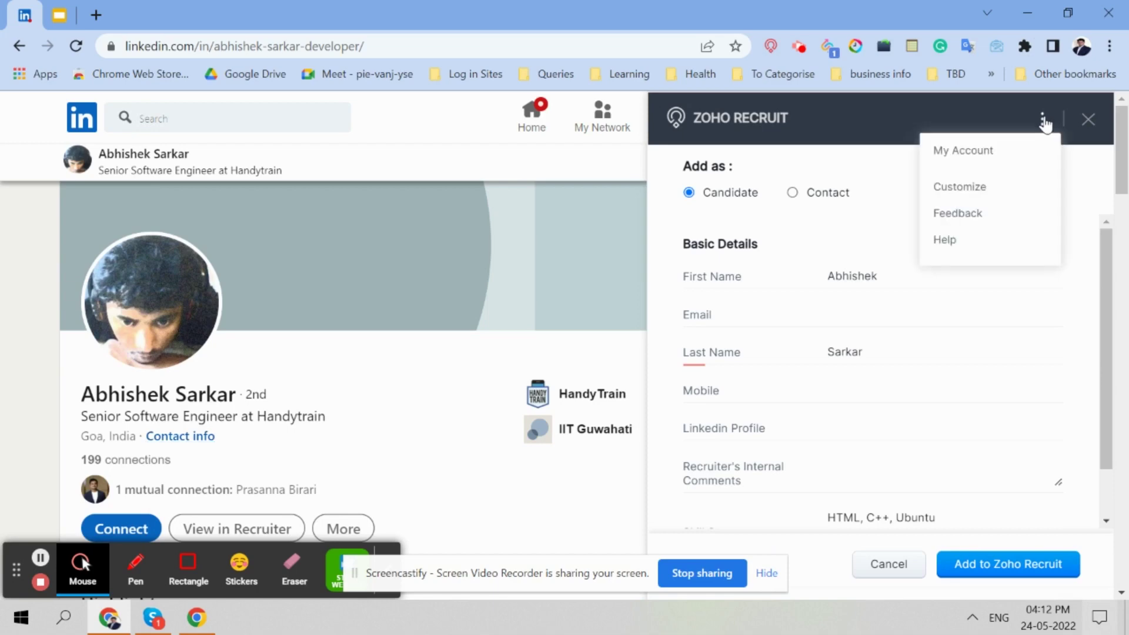
pyautogui.click(997, 187)
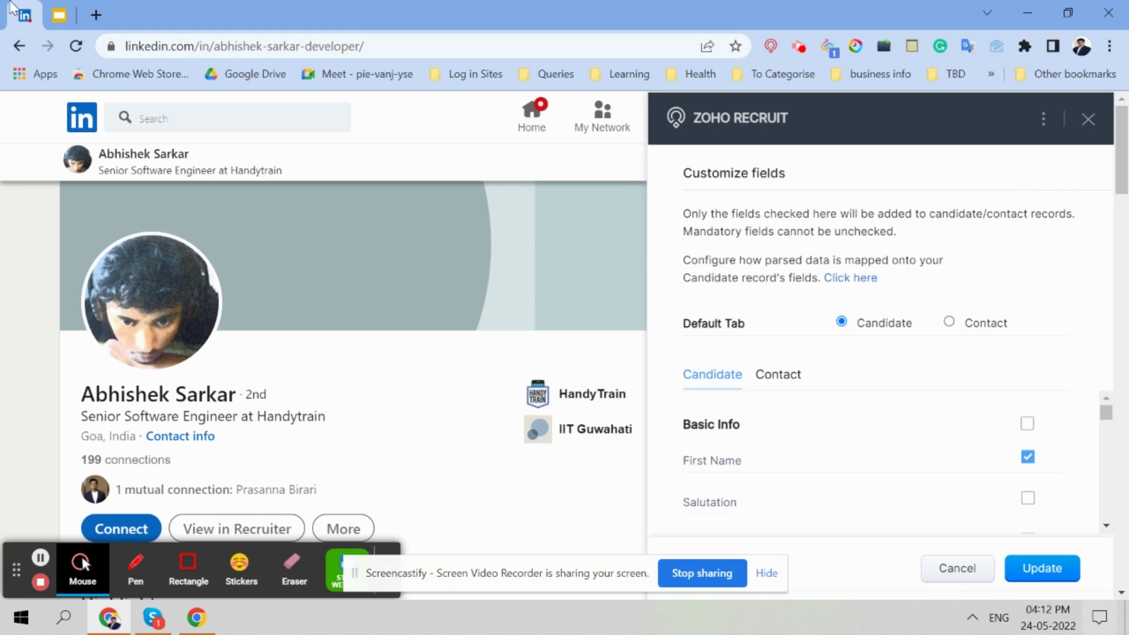
# - Check the slide's field list, then return to the Customize fields panel on LinkedIn
pyautogui.click(63, 19)
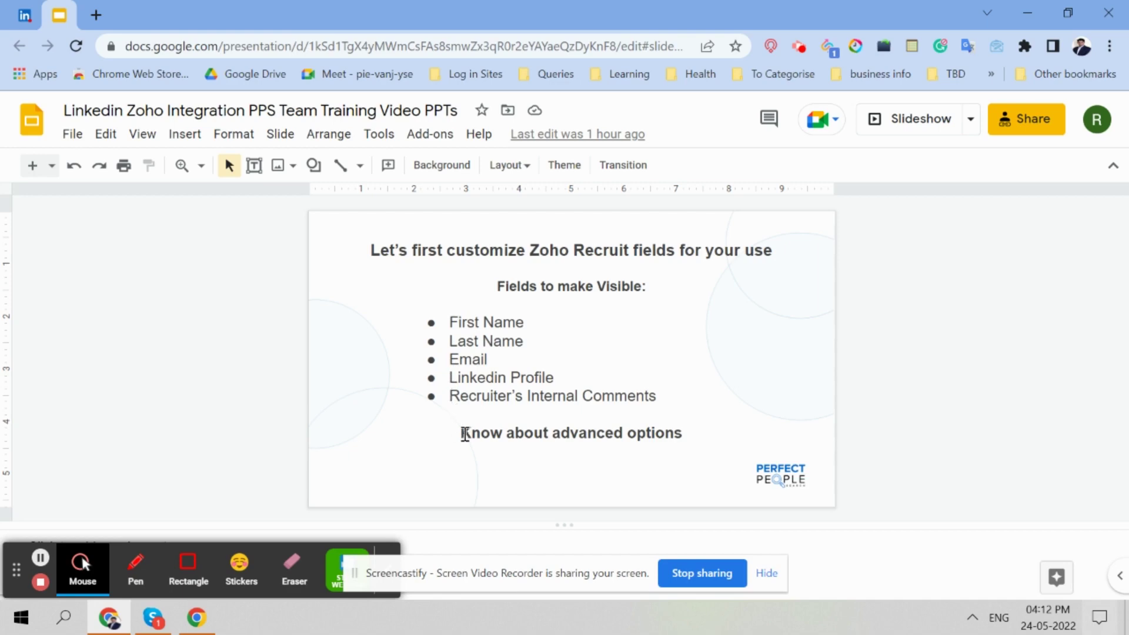
pyautogui.click(25, 16)
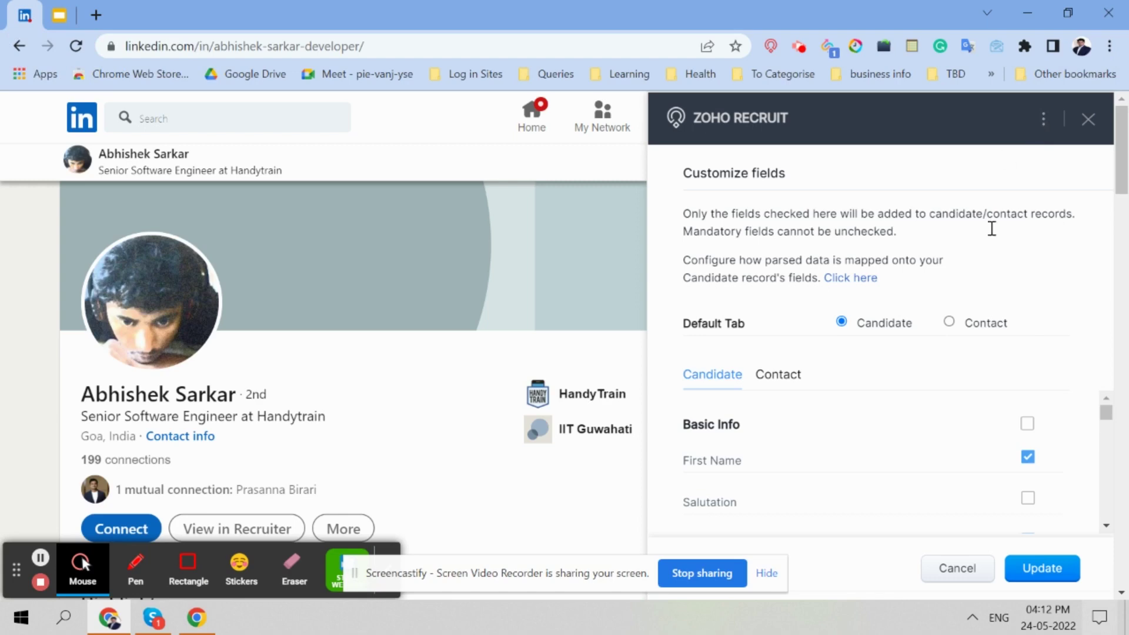
pyautogui.scroll(-3, 1000, 232)
pyautogui.scroll(-2, 1026, 434)
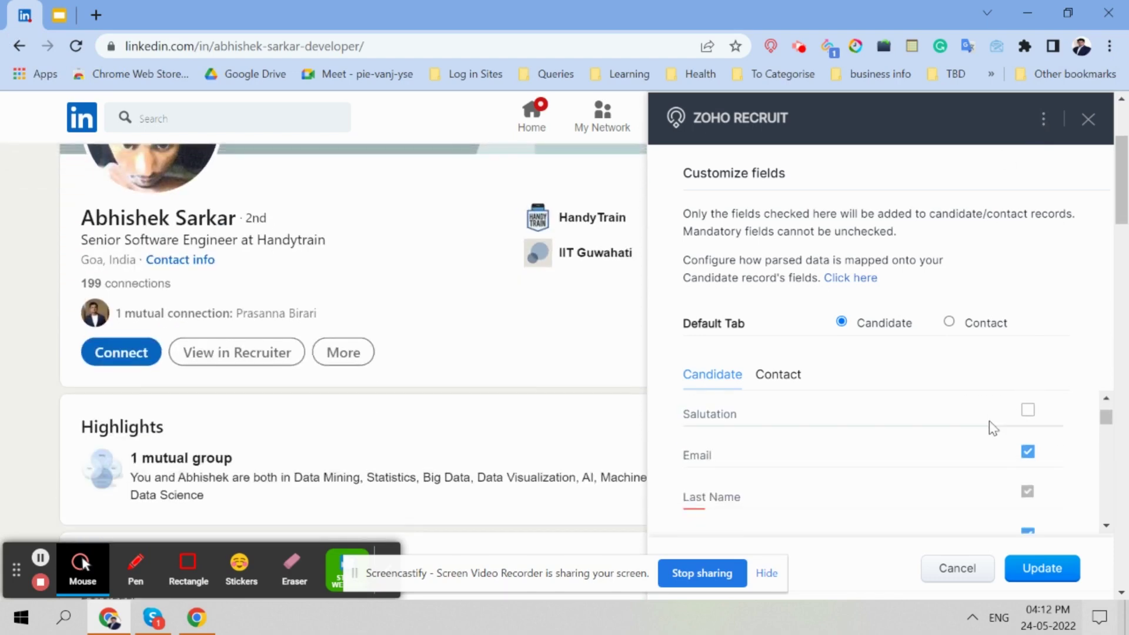
# - Scroll the fields list to confirm LinkedIn Profile and Recruiter's Internal Comments are enabled, then close the panel
pyautogui.click(1106, 399)
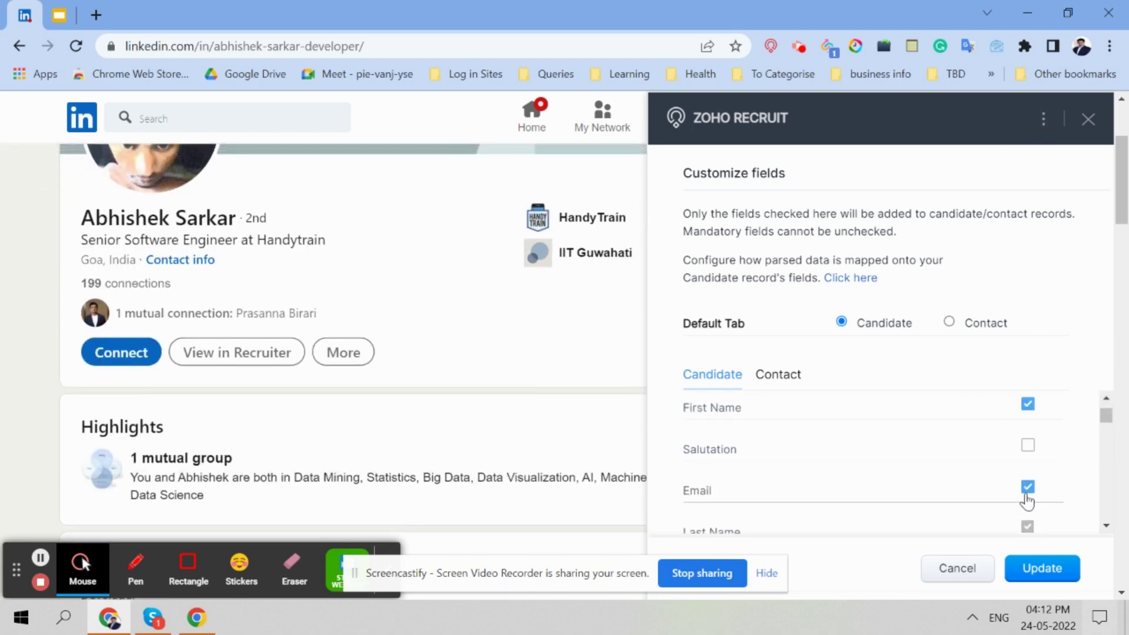
pyautogui.click(1107, 526)
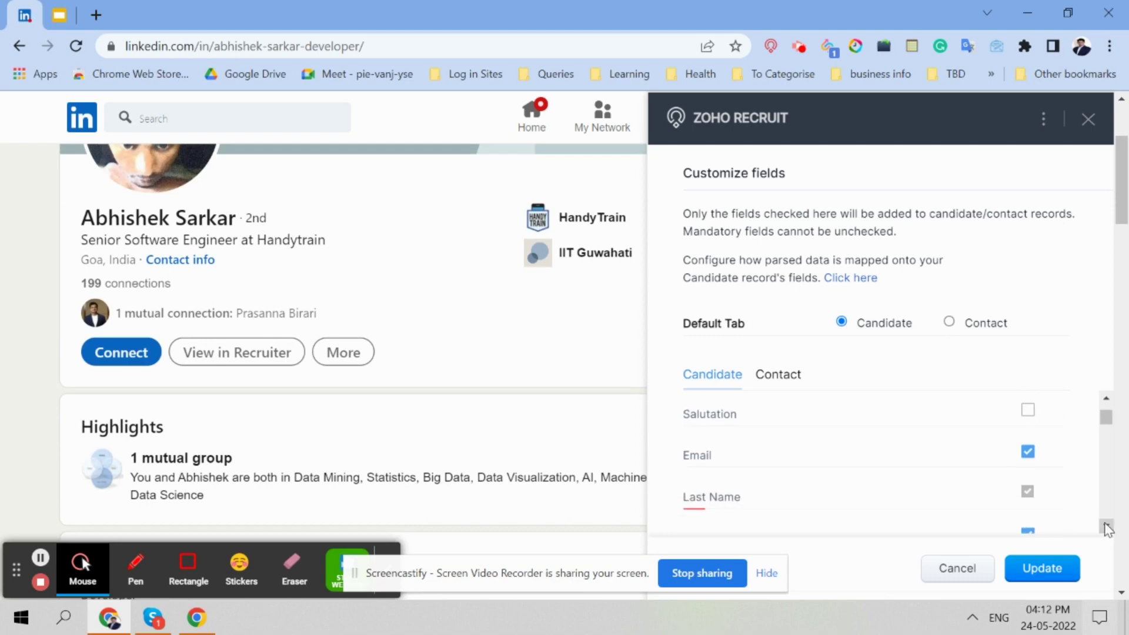
pyautogui.click(1106, 526)
pyautogui.click(1106, 526)
pyautogui.click(1106, 527)
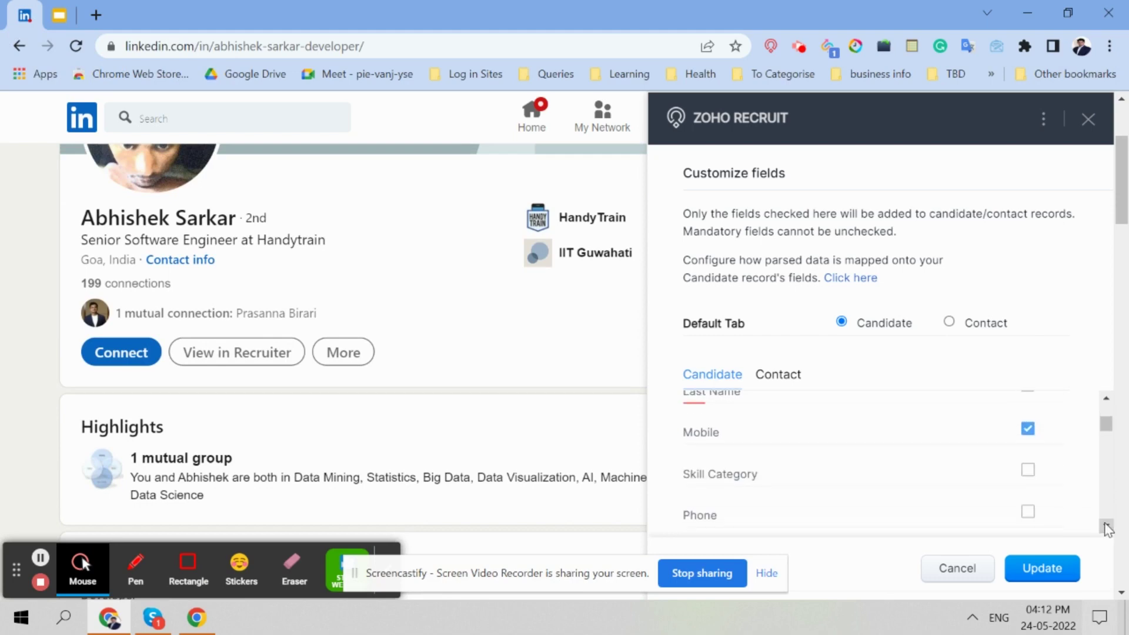
pyautogui.click(1107, 526)
pyautogui.click(1106, 526)
pyautogui.click(1107, 526)
pyautogui.click(1106, 526)
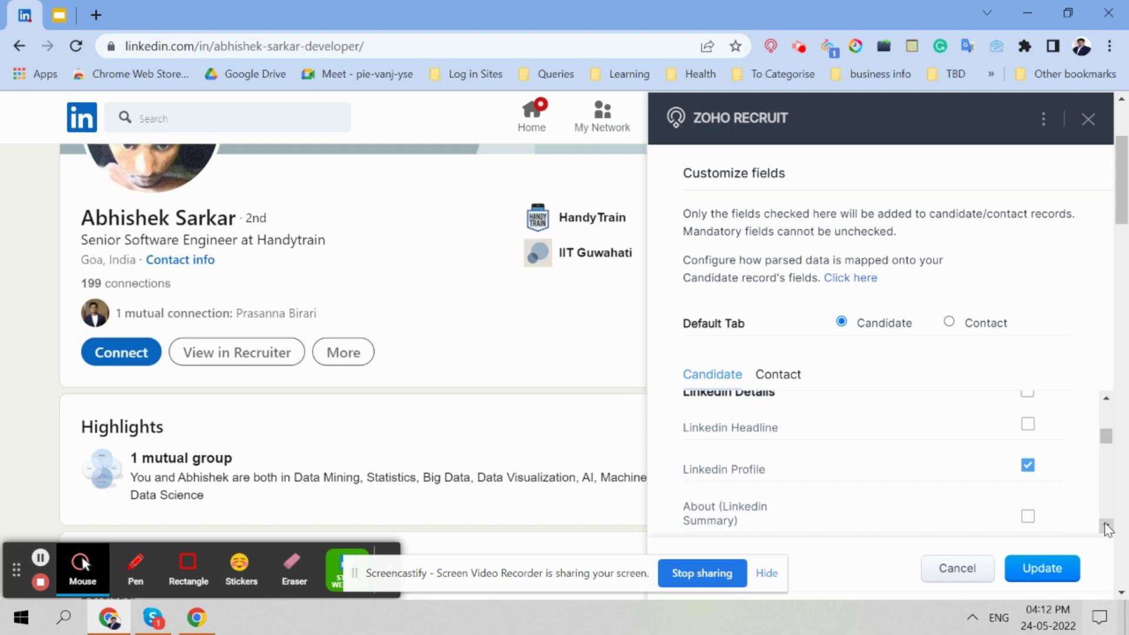
pyautogui.click(1107, 526)
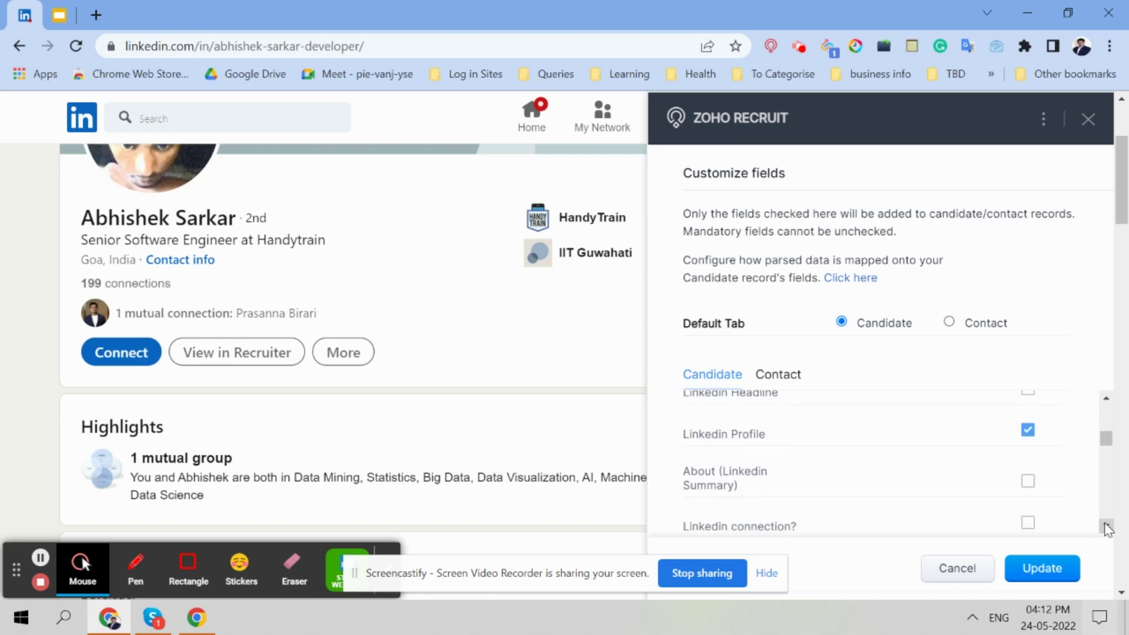
pyautogui.click(1107, 526)
pyautogui.click(1107, 526)
pyautogui.click(1106, 526)
pyautogui.click(1107, 527)
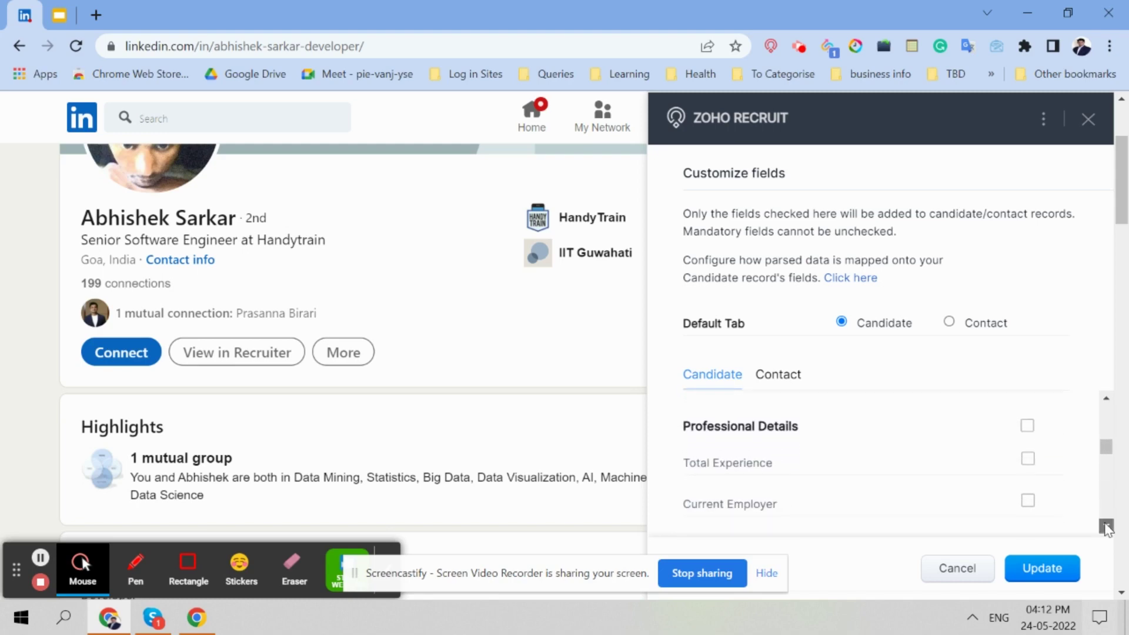
pyautogui.click(1107, 526)
pyautogui.click(1106, 526)
pyautogui.click(1106, 526)
pyautogui.click(1107, 526)
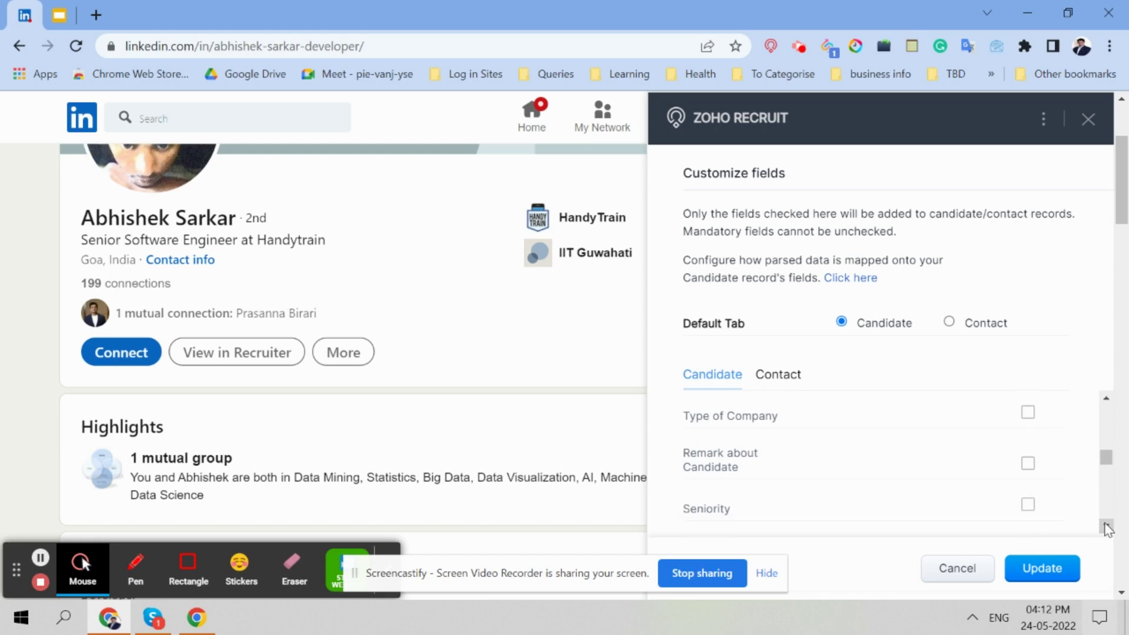
pyautogui.click(1107, 527)
pyautogui.click(1106, 526)
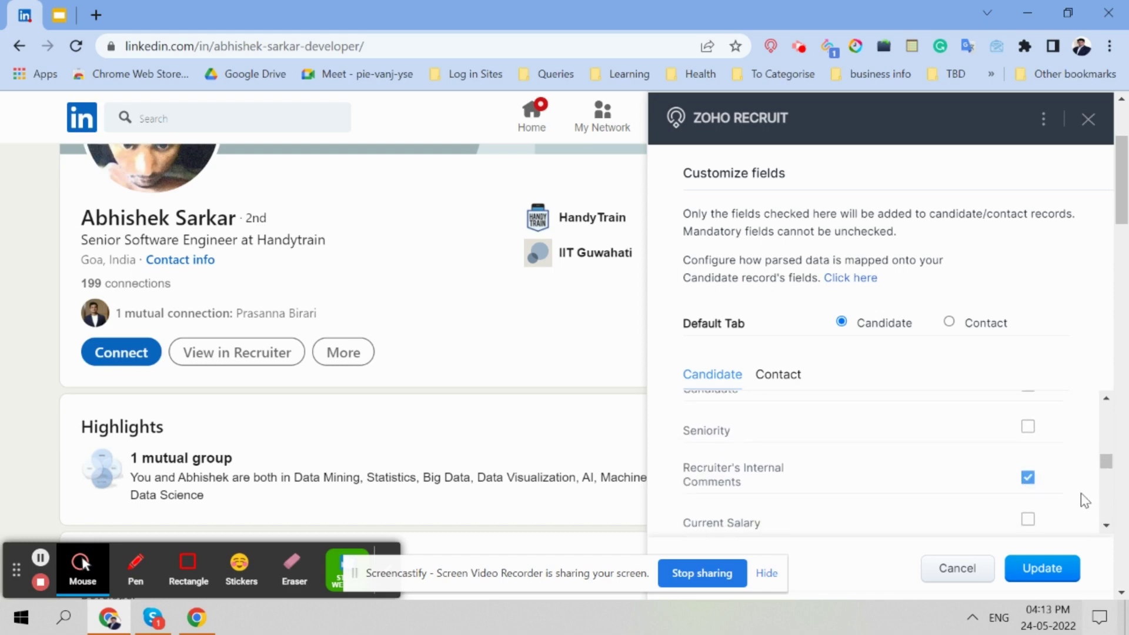
pyautogui.scroll(-2, 1084, 496)
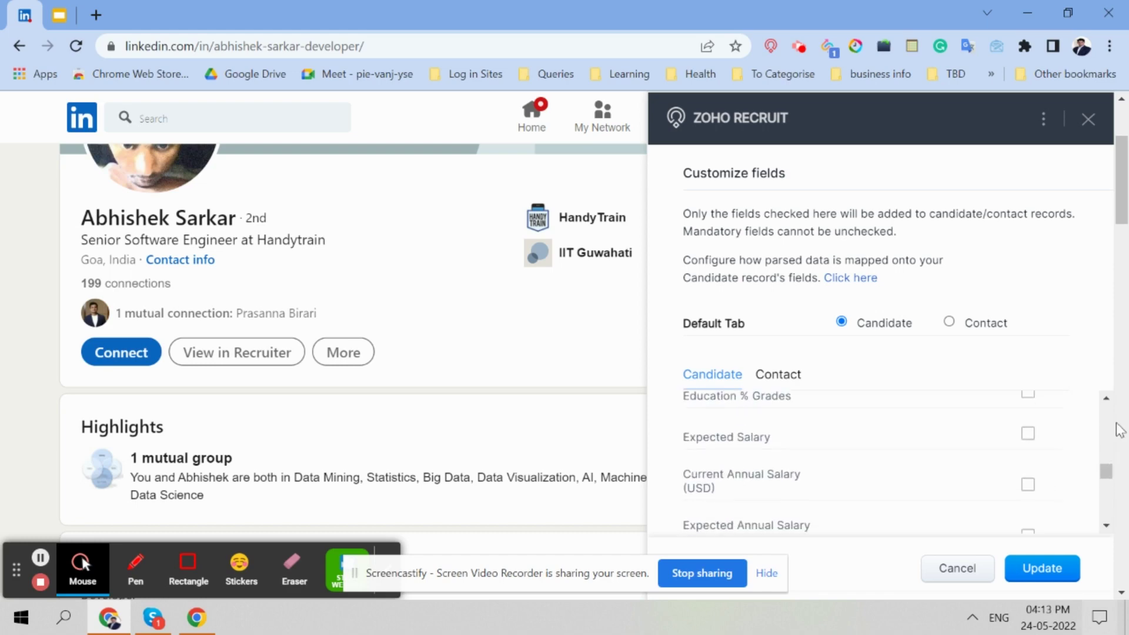
pyautogui.click(1089, 120)
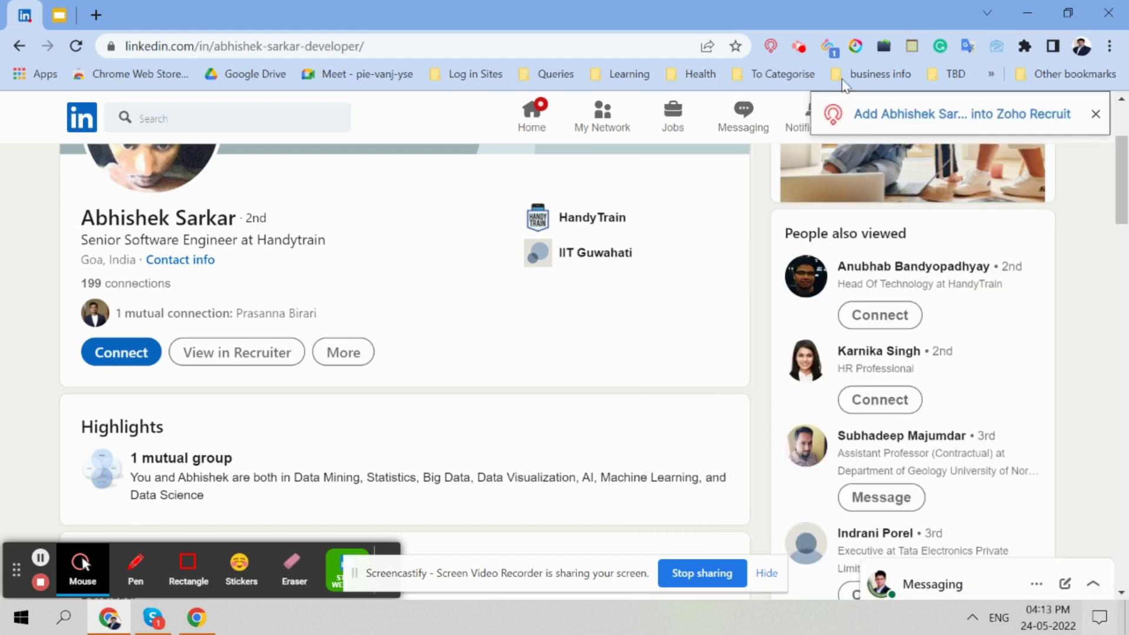
# - Open the Zoho Recruit add-candidate form for the profile and expand Advanced Options for job, tag, source and status
pyautogui.click(771, 46)
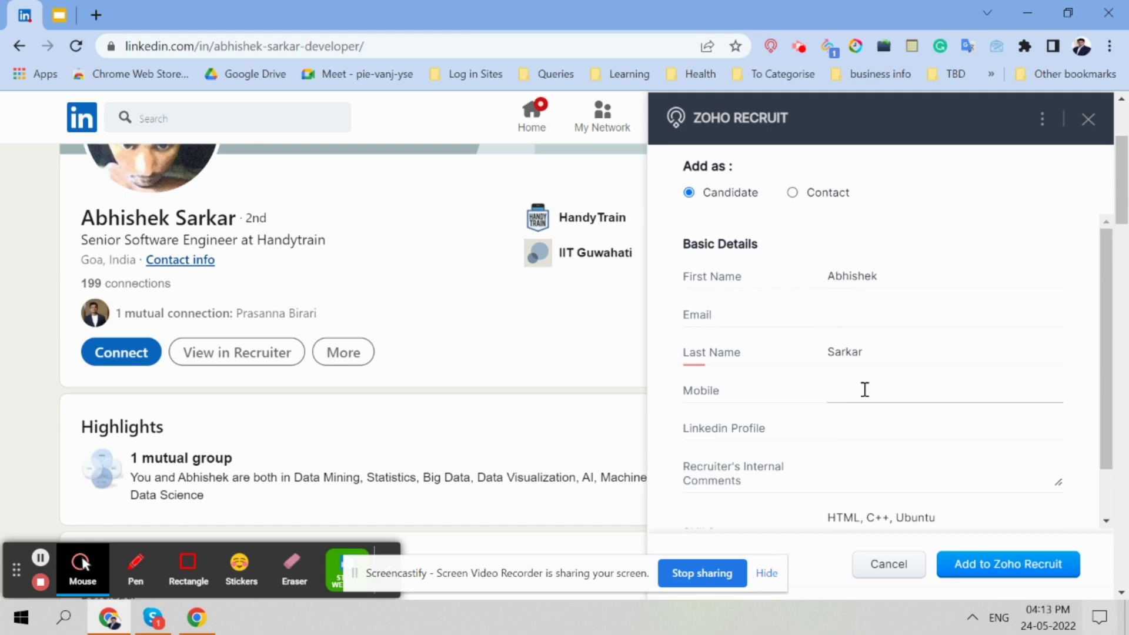
pyautogui.scroll(-1, 869, 388)
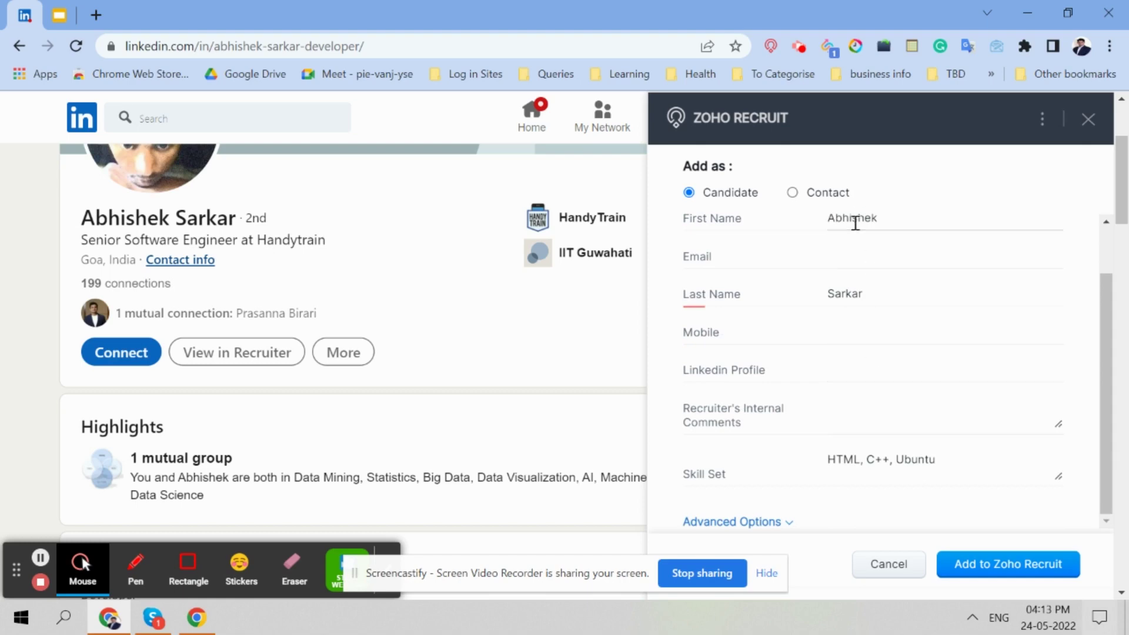
pyautogui.scroll(1, 868, 289)
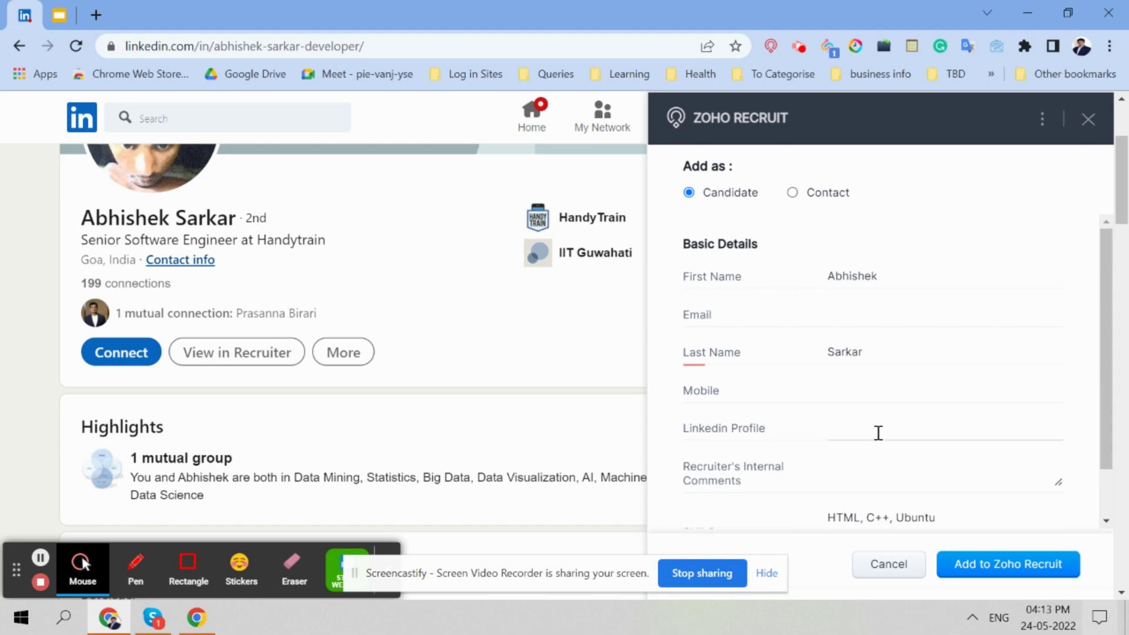
pyautogui.click(870, 478)
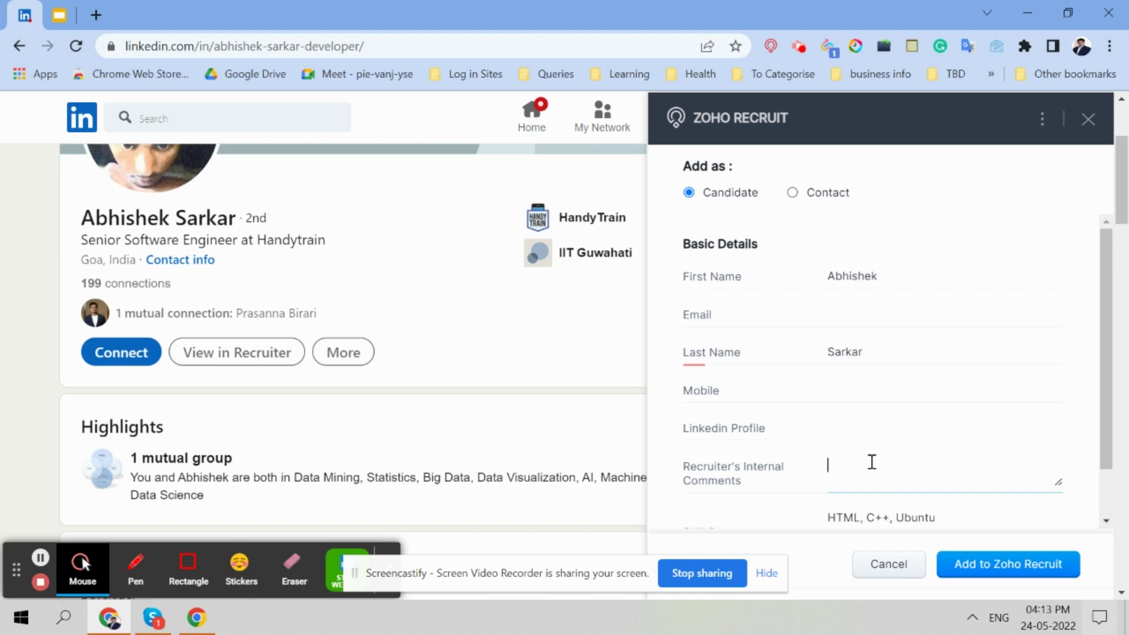
pyautogui.scroll(-1, 917, 423)
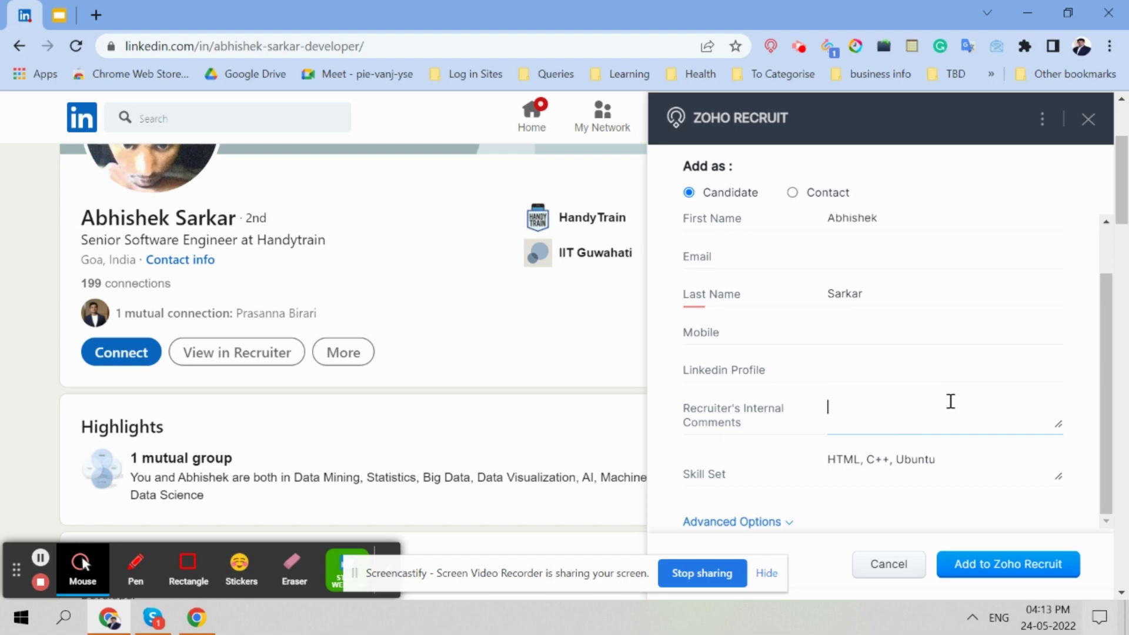
pyautogui.scroll(-1, 950, 401)
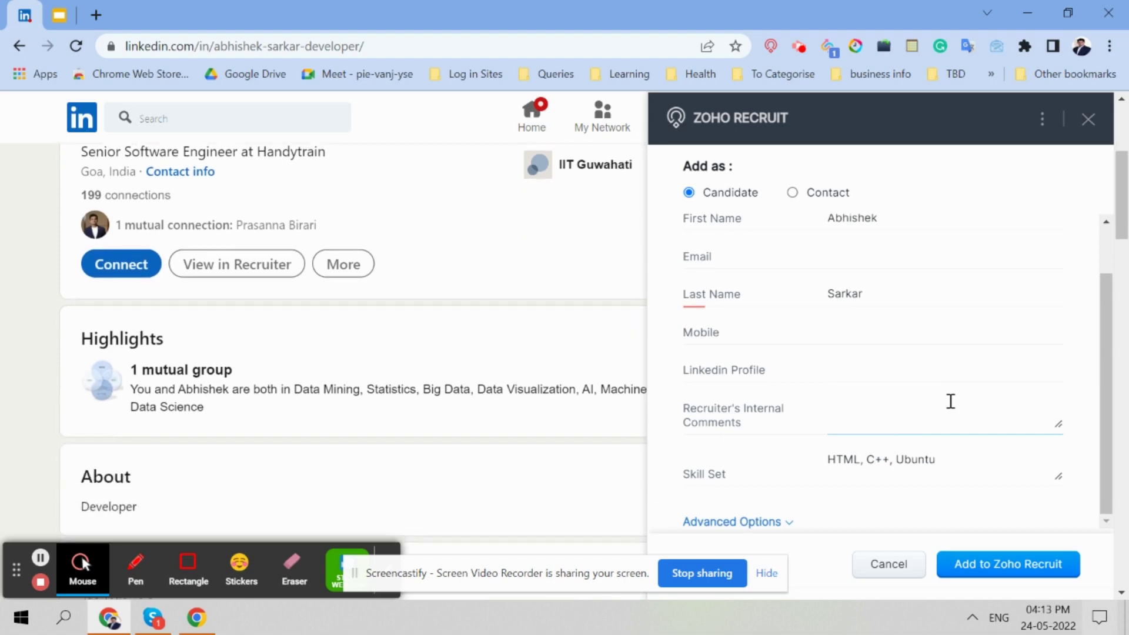
pyautogui.click(782, 521)
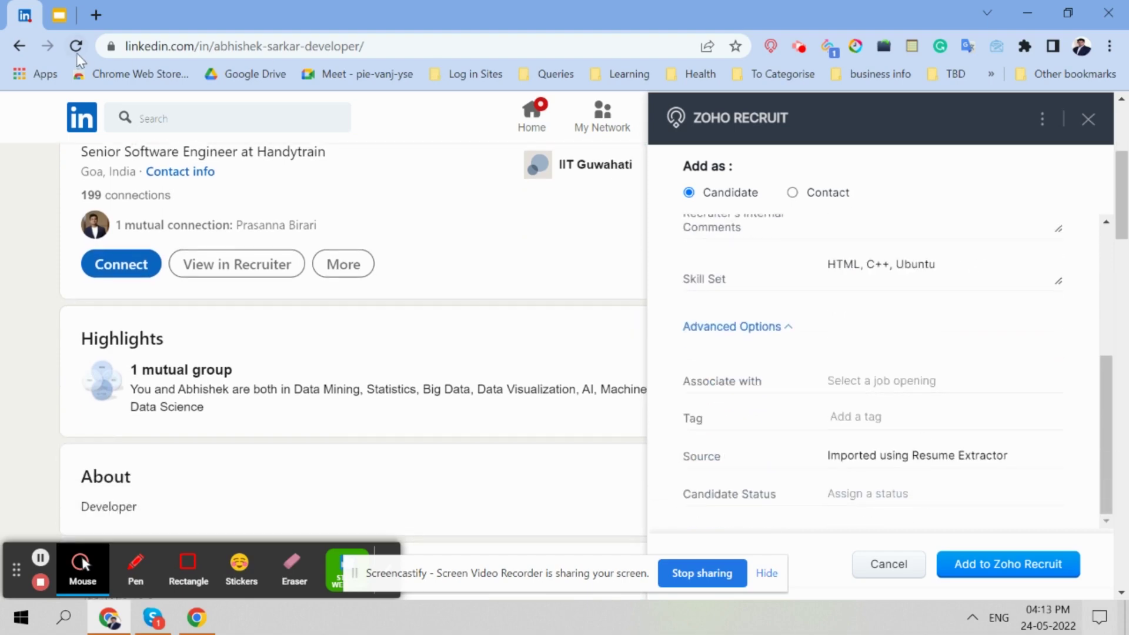
# - Review the slide on what to do after finding a perfect candidate, then go back to LinkedIn
pyautogui.scroll(6, 801, 460)
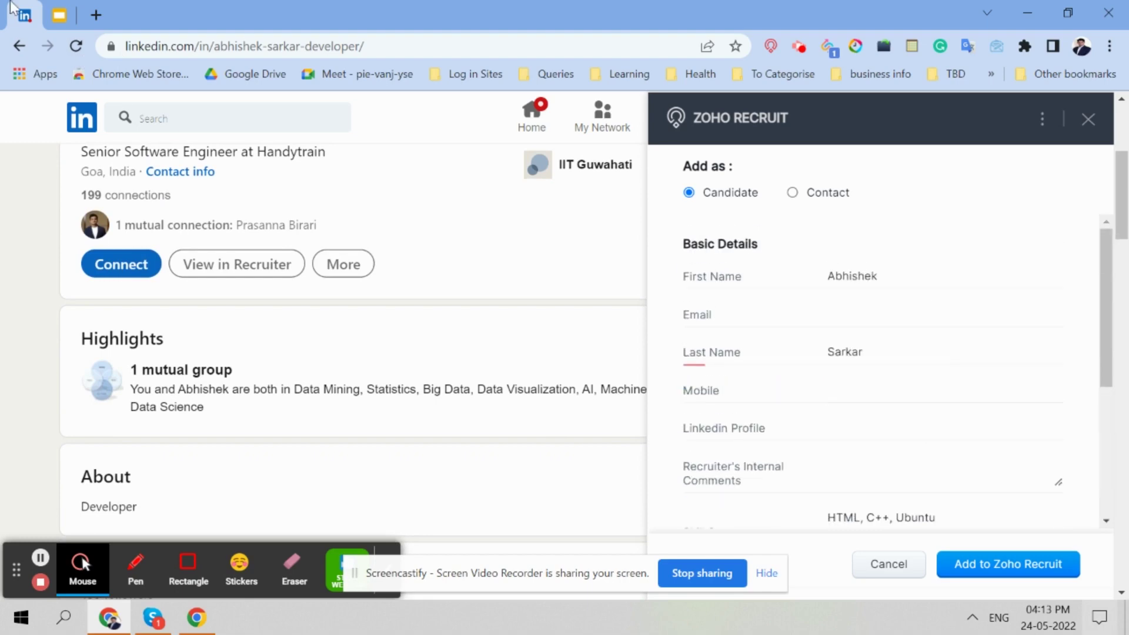
pyautogui.hotkey('ctrl', 'Tab')
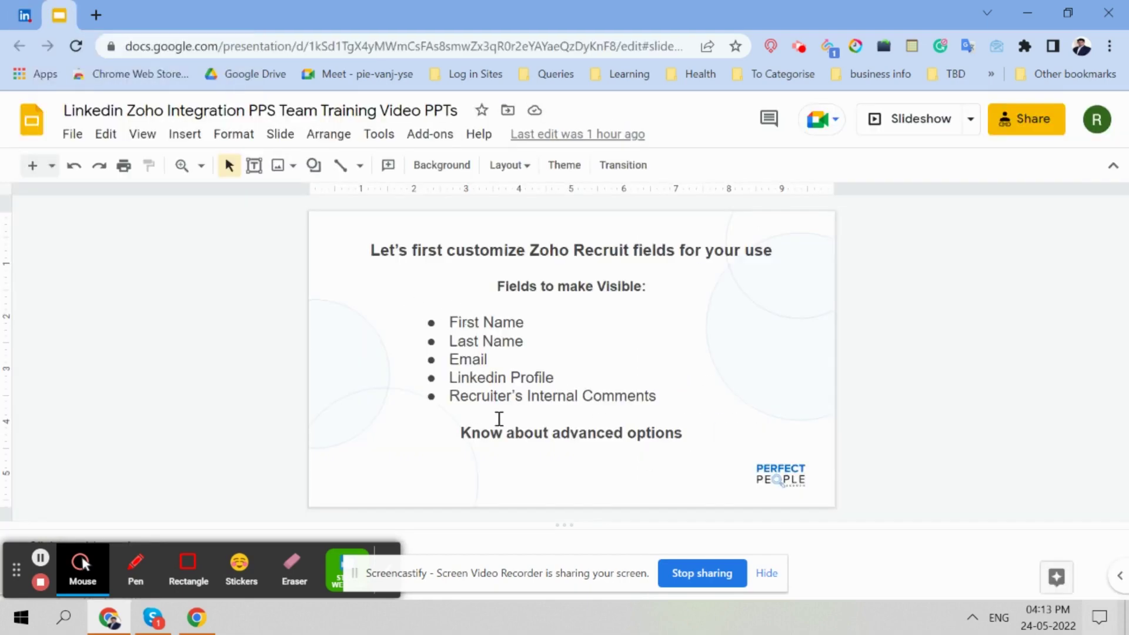
pyautogui.scroll(-1, 461, 408)
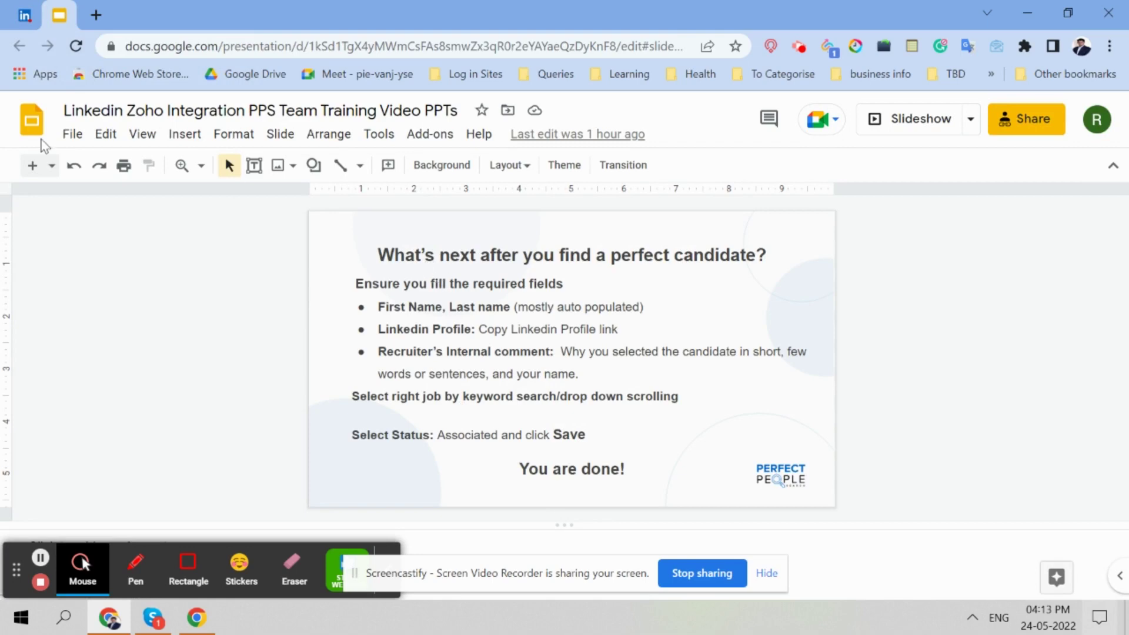
pyautogui.click(17, 27)
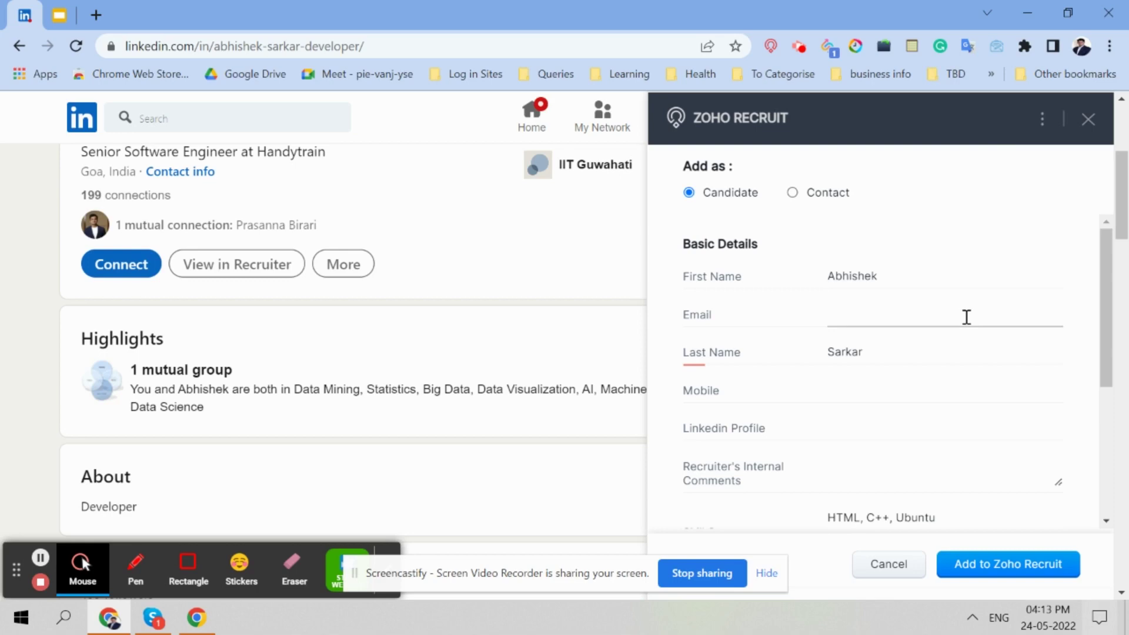
# - Collapse Advanced Options in the add-candidate form, glance at the slides, and return to LinkedIn
pyautogui.scroll(5, 972, 365)
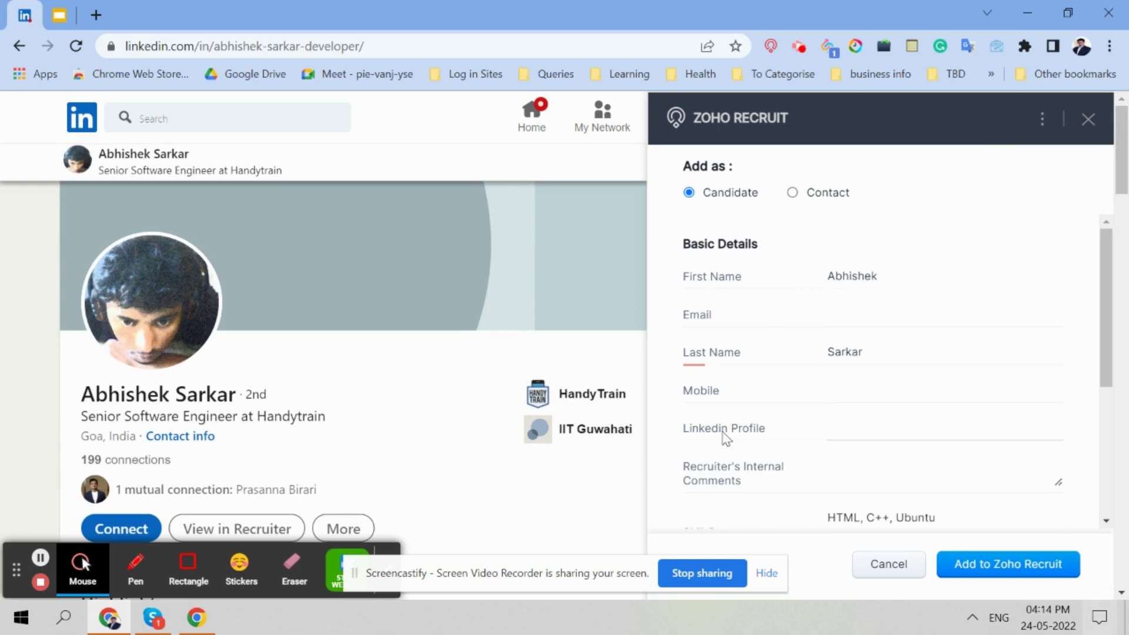
pyautogui.scroll(-3, 884, 414)
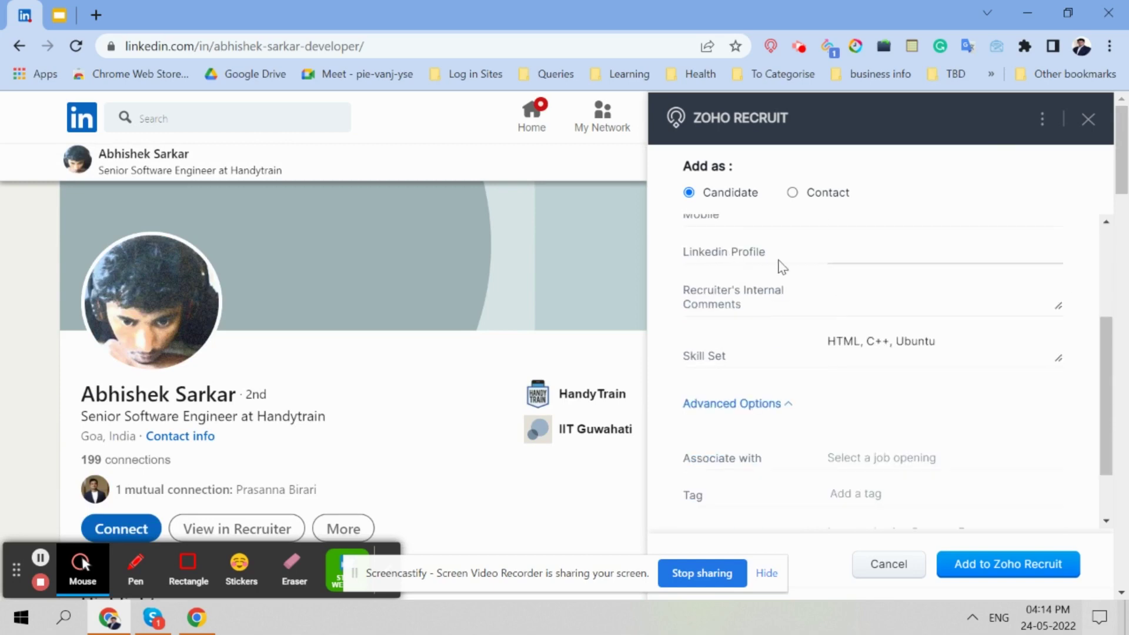
pyautogui.click(779, 405)
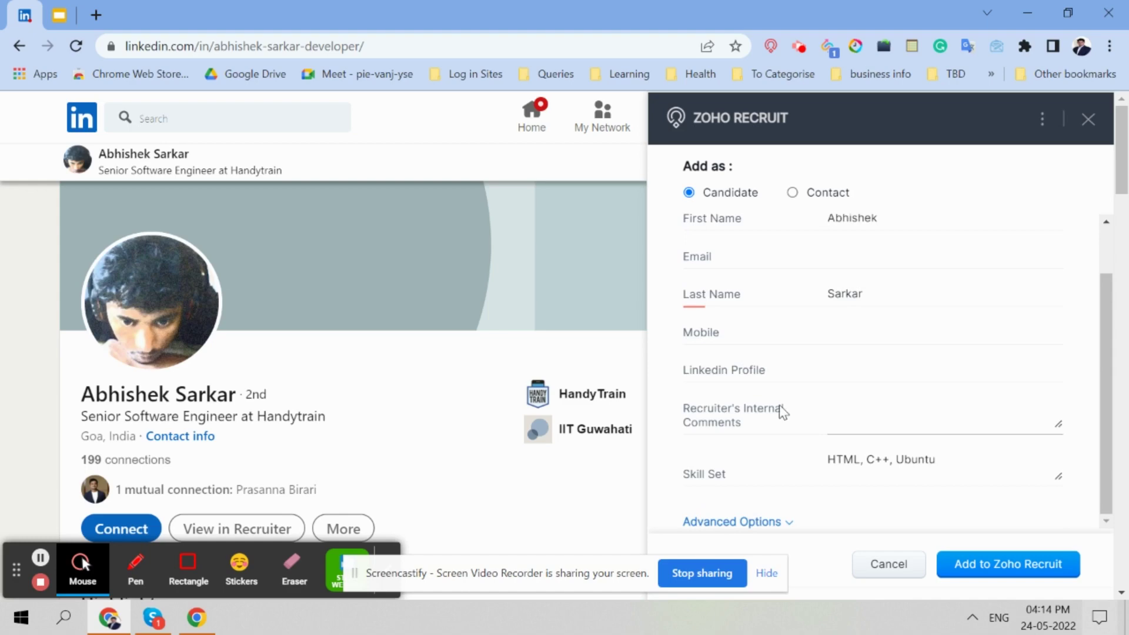
pyautogui.click(59, 16)
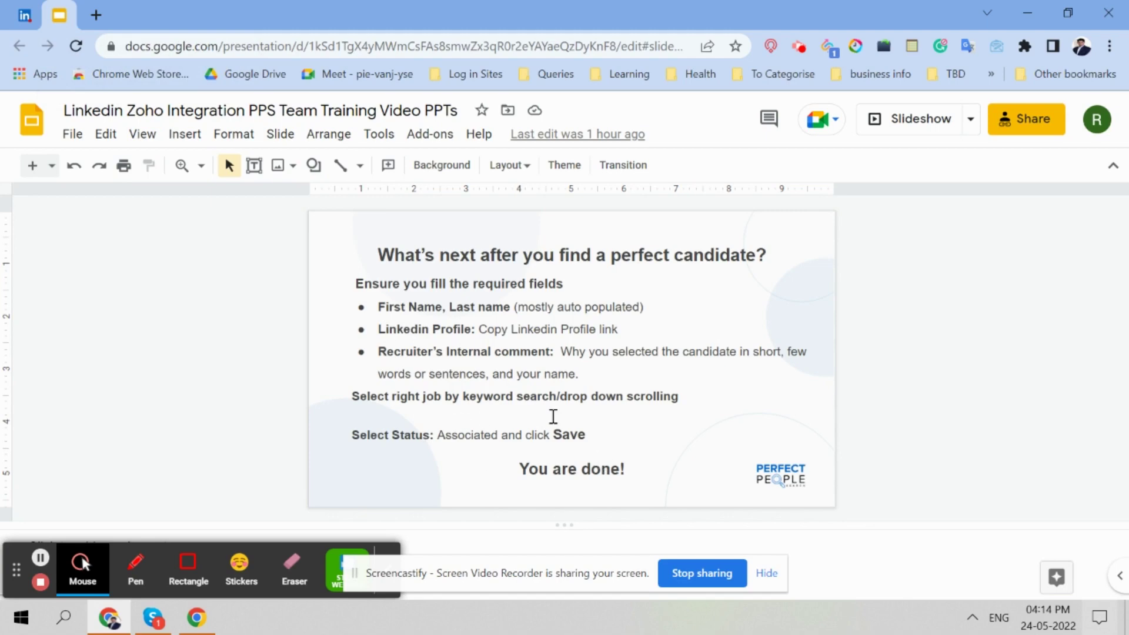
pyautogui.click(24, 16)
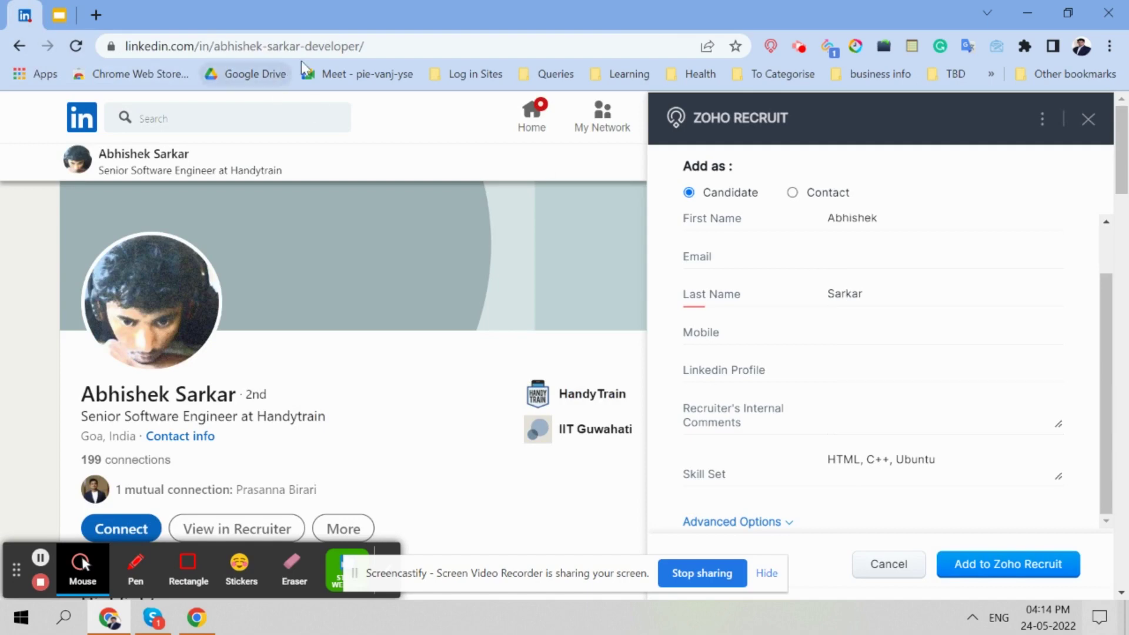
# - Copy the profile's web address into the Linkedin Profile field
pyautogui.click(444, 42)
pyautogui.hotkey('ctrl', 'c')
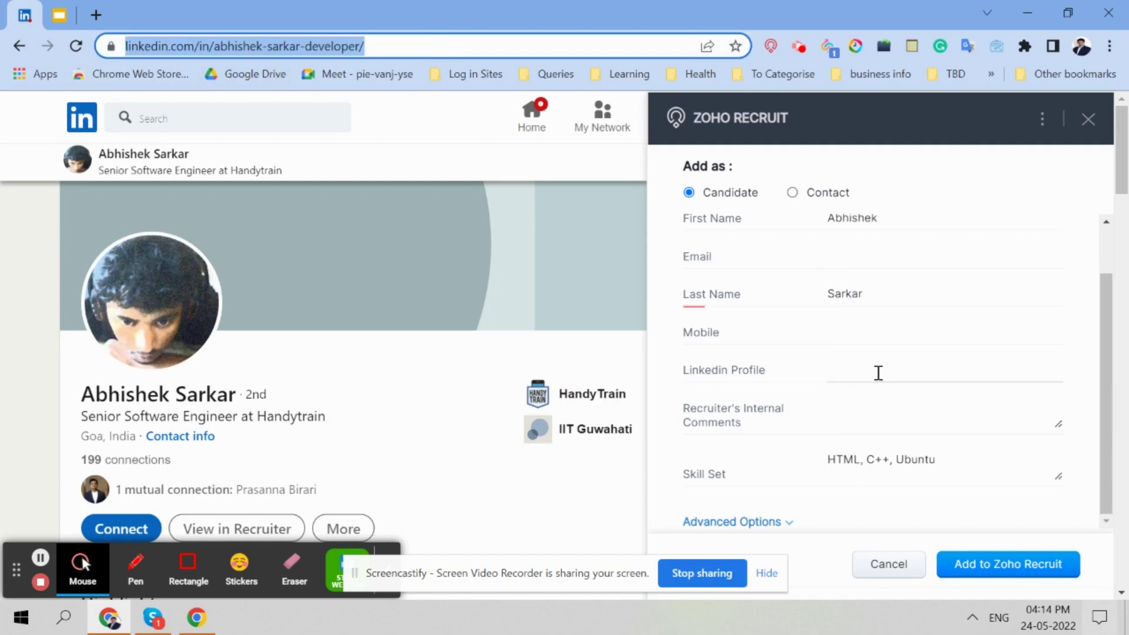
pyautogui.click(878, 373)
pyautogui.hotkey('ctrl', 'v')
# - Write the internal comment 'IIT with product co experience, stable, current company seems good', signed with the recruiter's name
pyautogui.click(838, 413)
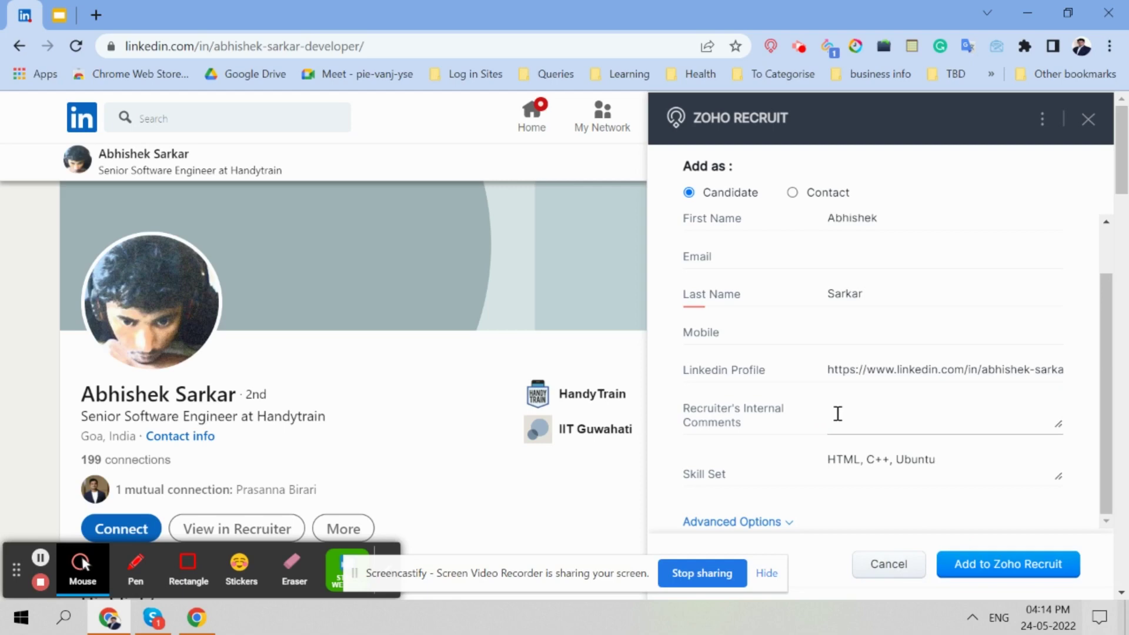
pyautogui.write('IIT with product co experie')
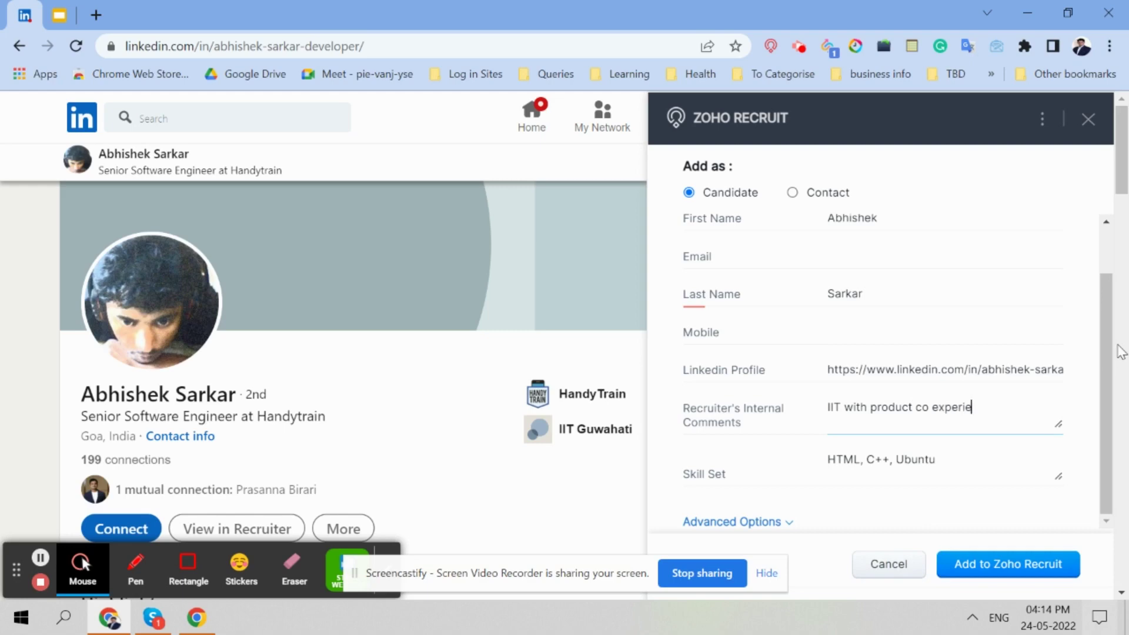
pyautogui.write('nce, stablem c')
pyautogui.write(', current c')
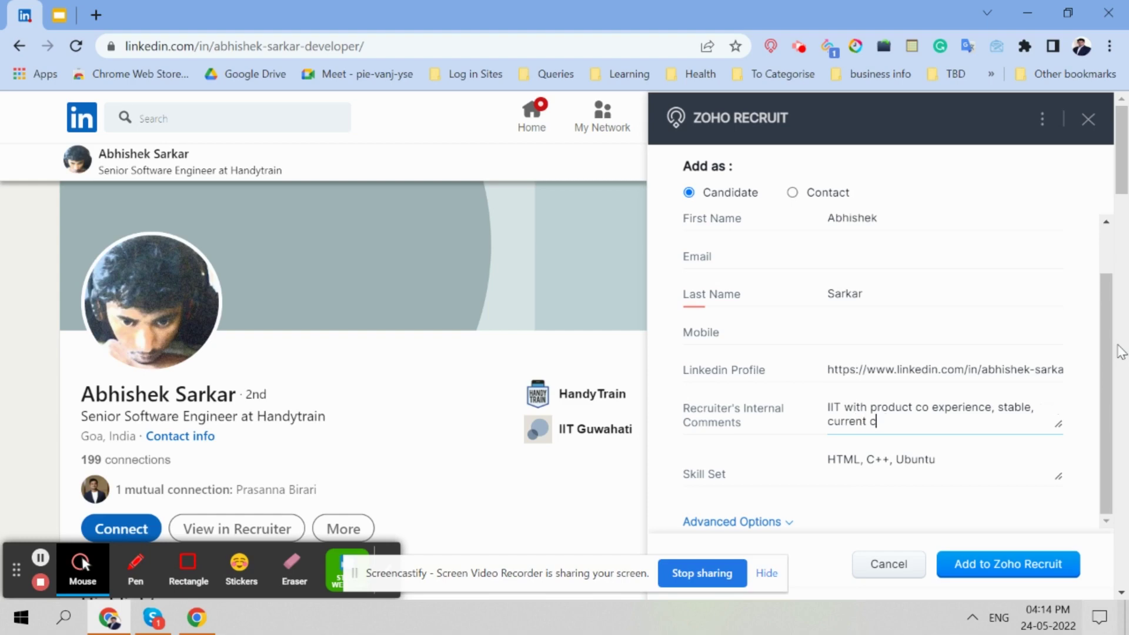
pyautogui.write('ompany seems good- Rakesh')
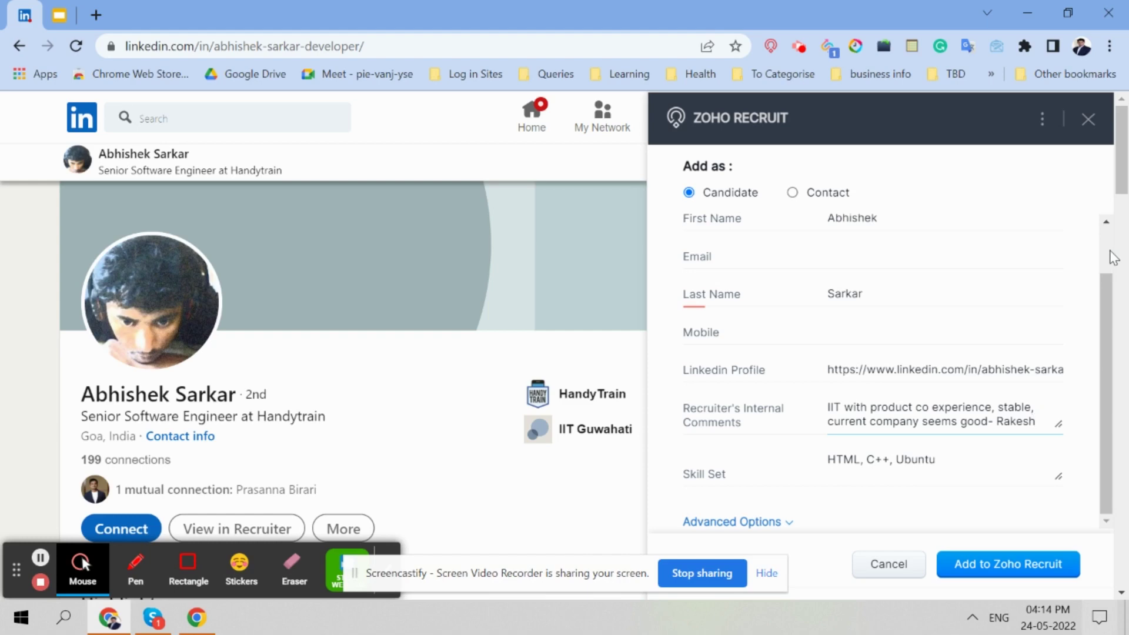
pyautogui.scroll(1, 1111, 259)
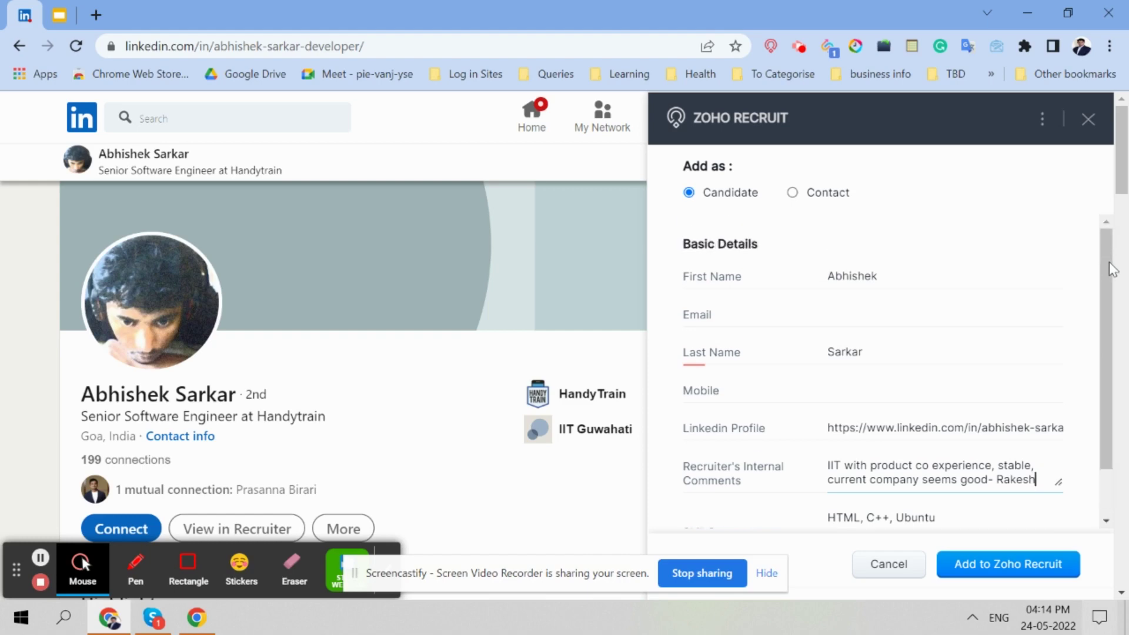
pyautogui.scroll(-5, 1104, 245)
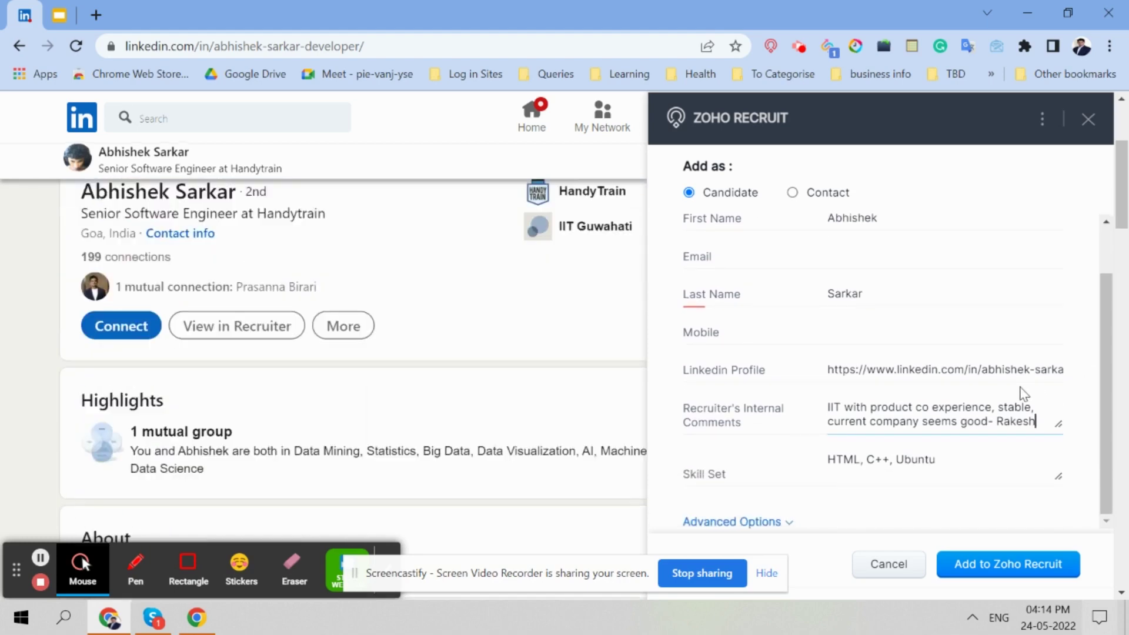
# - Expand Advanced Options and pick Remote- Full Stack Developer (Zenskar) in Associate with
pyautogui.click(761, 525)
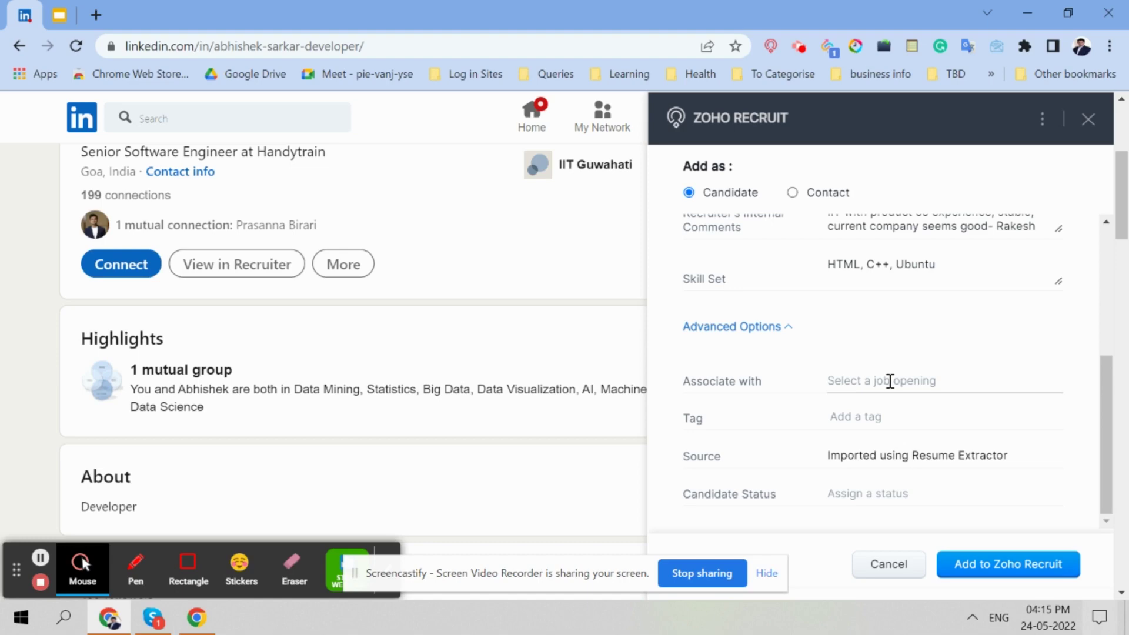
pyautogui.click(890, 381)
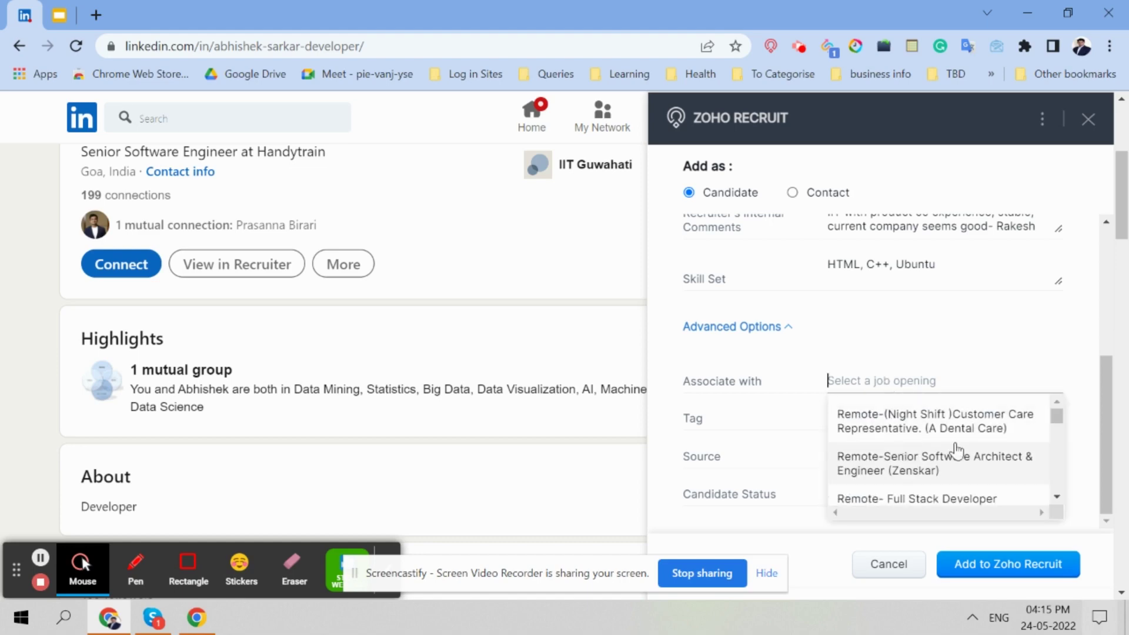
pyautogui.click(1056, 498)
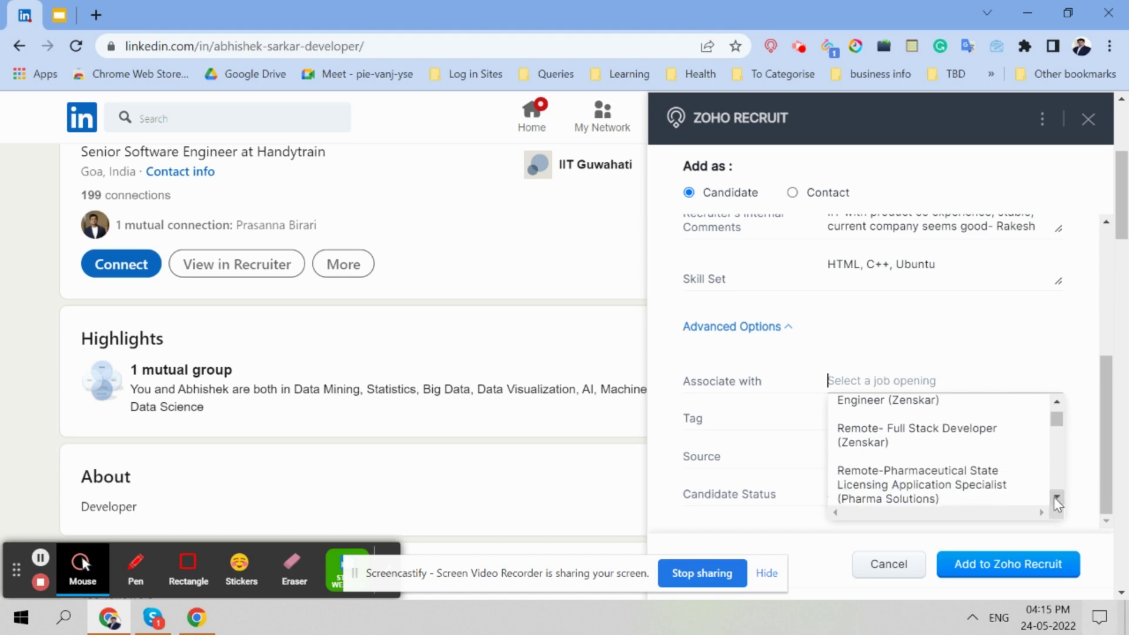
pyautogui.click(910, 441)
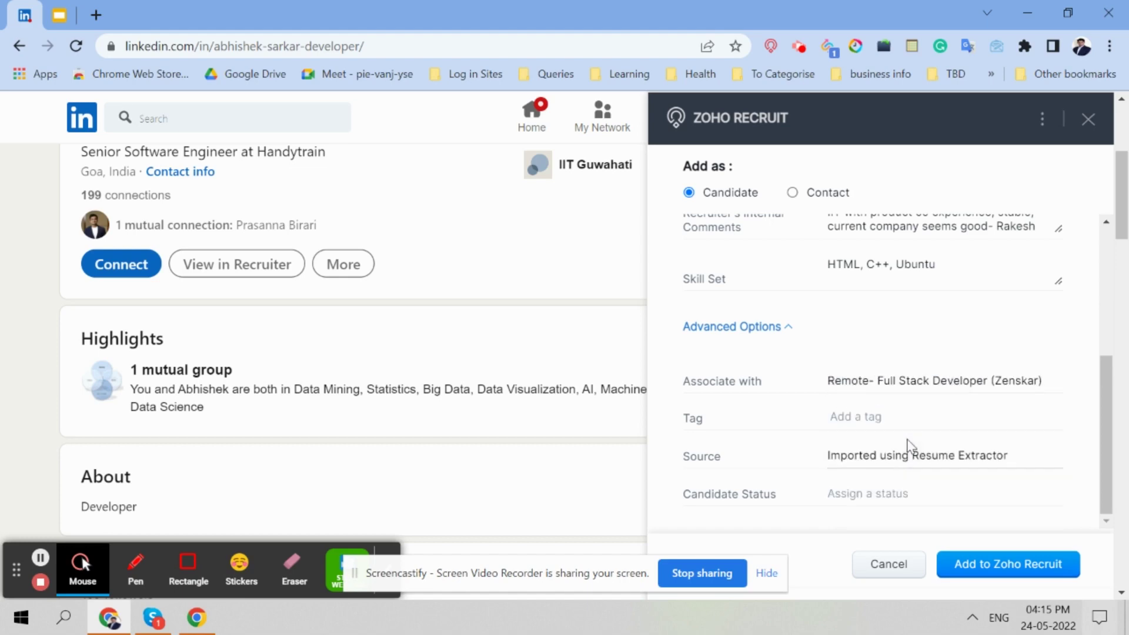
# - Search the job list with 'Zen' and reselect Remote- Full Stack Developer (Zenskar)
pyautogui.click(895, 383)
pyautogui.press('BackSpace')
pyautogui.write('z')
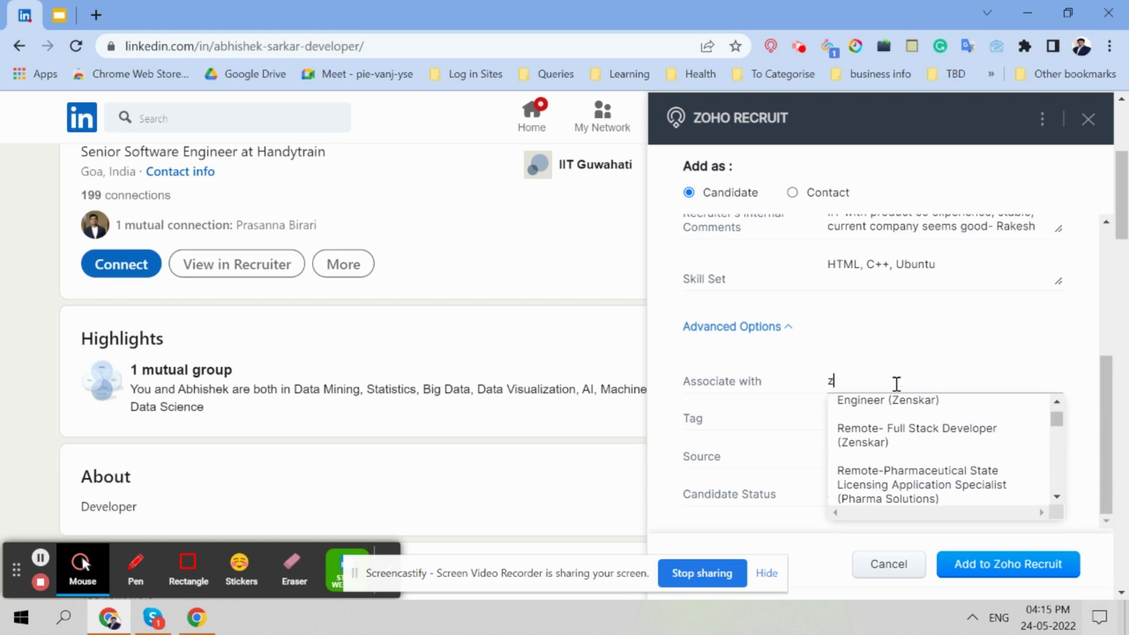
pyautogui.write('ensar')
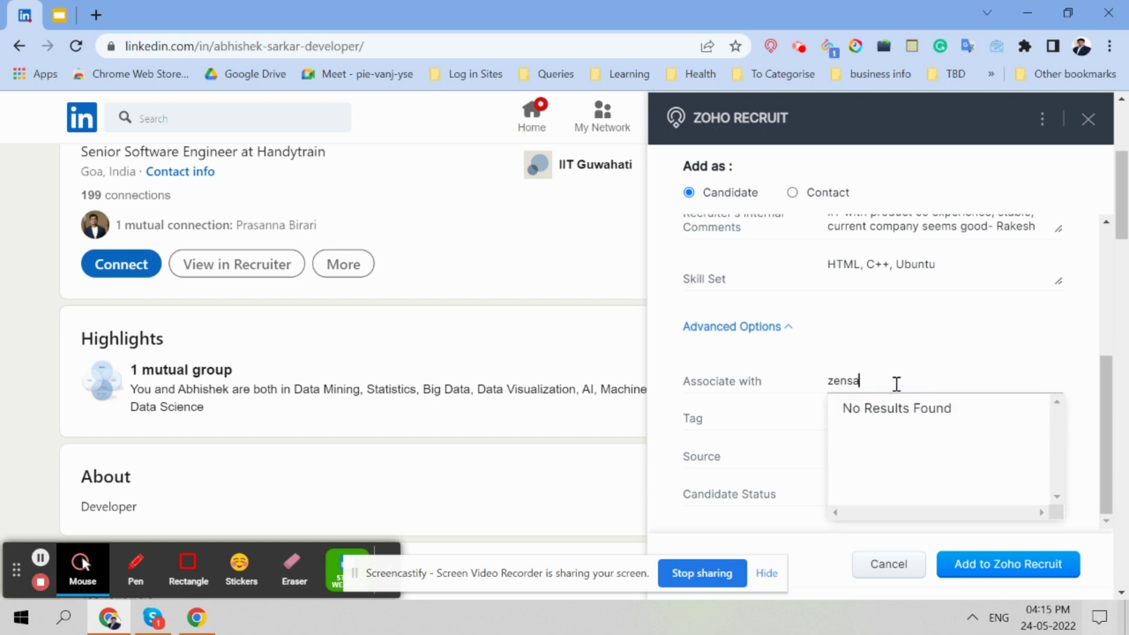
pyautogui.press('BackSpace')
pyautogui.press('BackSpace')
pyautogui.press('BackSpace')
pyautogui.press('BackSpace')
pyautogui.write('enska')
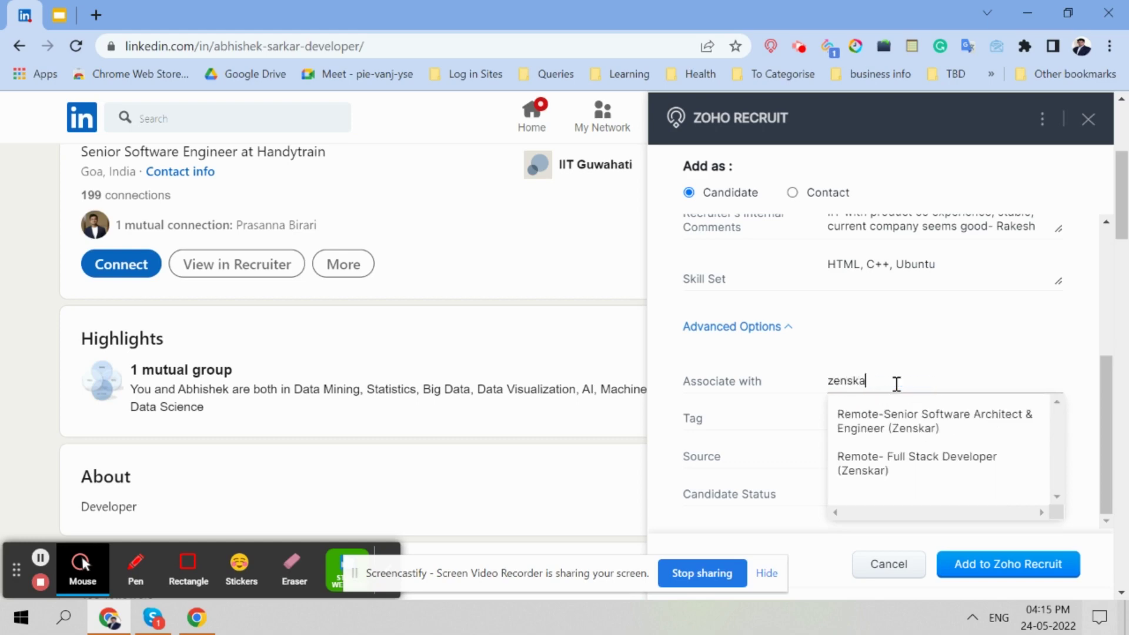
pyautogui.press('BackSpace')
pyautogui.press('BackSpace')
pyautogui.press('BackSpace')
pyautogui.press('BackSpace')
pyautogui.press('BackSpace')
pyautogui.press('BackSpace')
pyautogui.write('remot')
pyautogui.press('BackSpace')
pyautogui.press('BackSpace')
pyautogui.press('BackSpace')
pyautogui.press('BackSpace')
pyautogui.press('BackSpace')
pyautogui.write('fu')
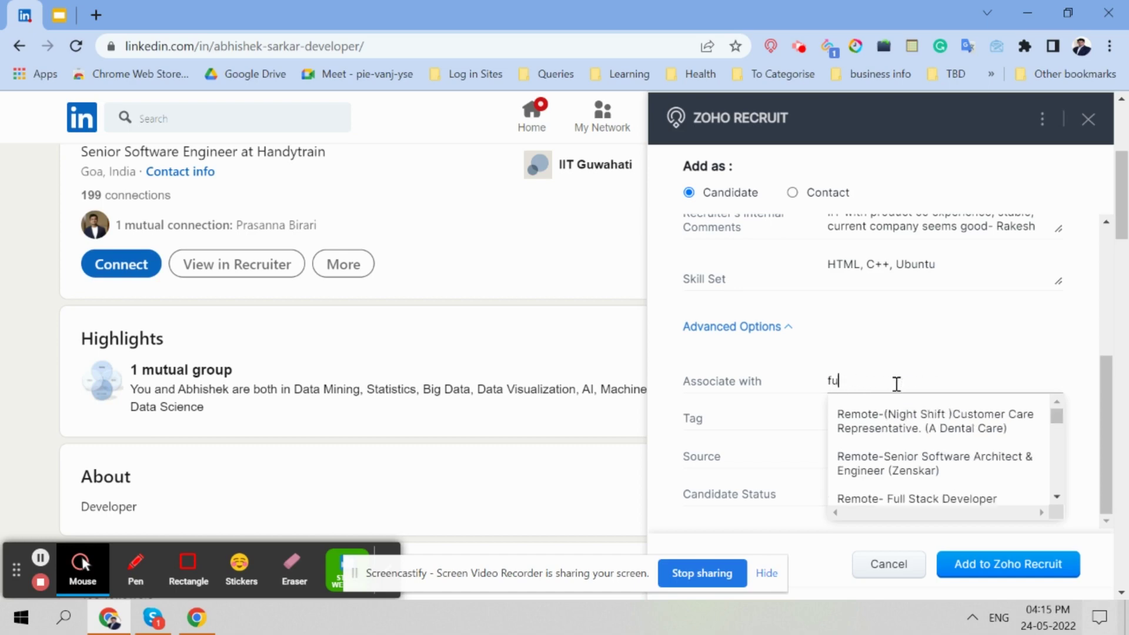
pyautogui.write('ll stack')
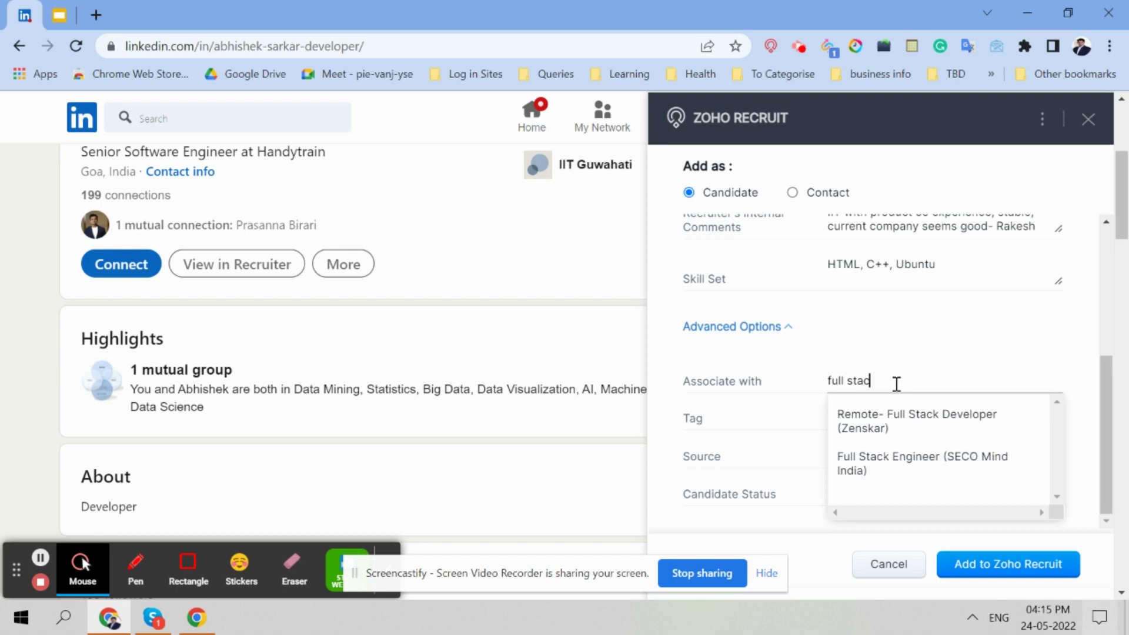
pyautogui.press('BackSpace')
pyautogui.press('BackSpace')
pyautogui.press('BackSpace')
pyautogui.press('BackSpace')
pyautogui.press('BackSpace')
pyautogui.press('BackSpace')
pyautogui.press('BackSpace')
pyautogui.press('BackSpace')
pyautogui.press('BackSpace')
pyautogui.write('Zen')
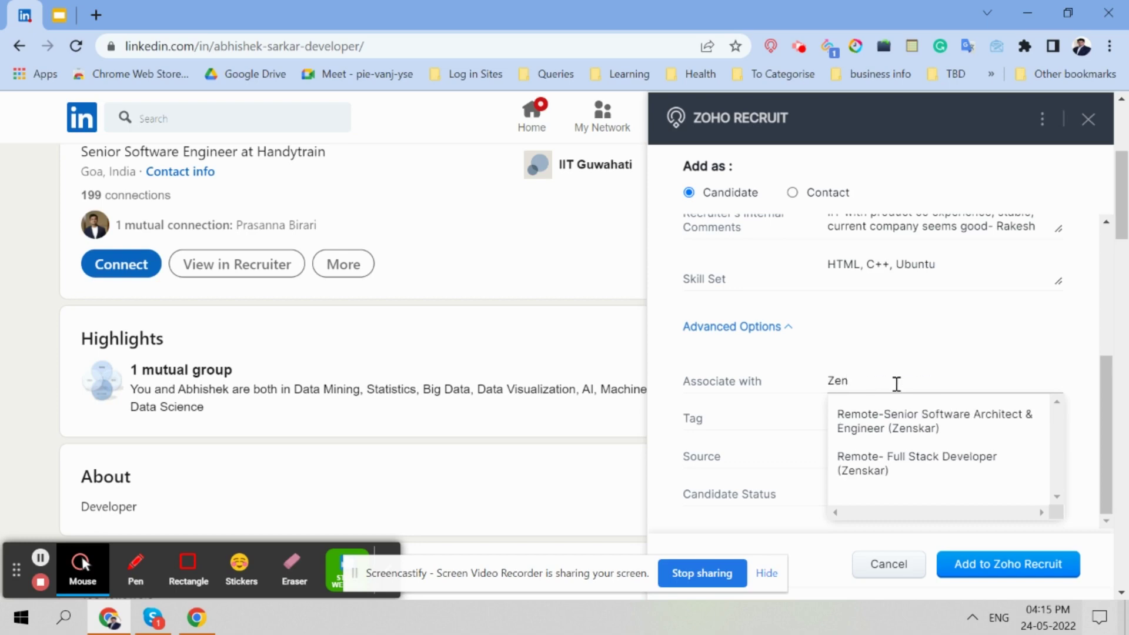
pyautogui.click(870, 457)
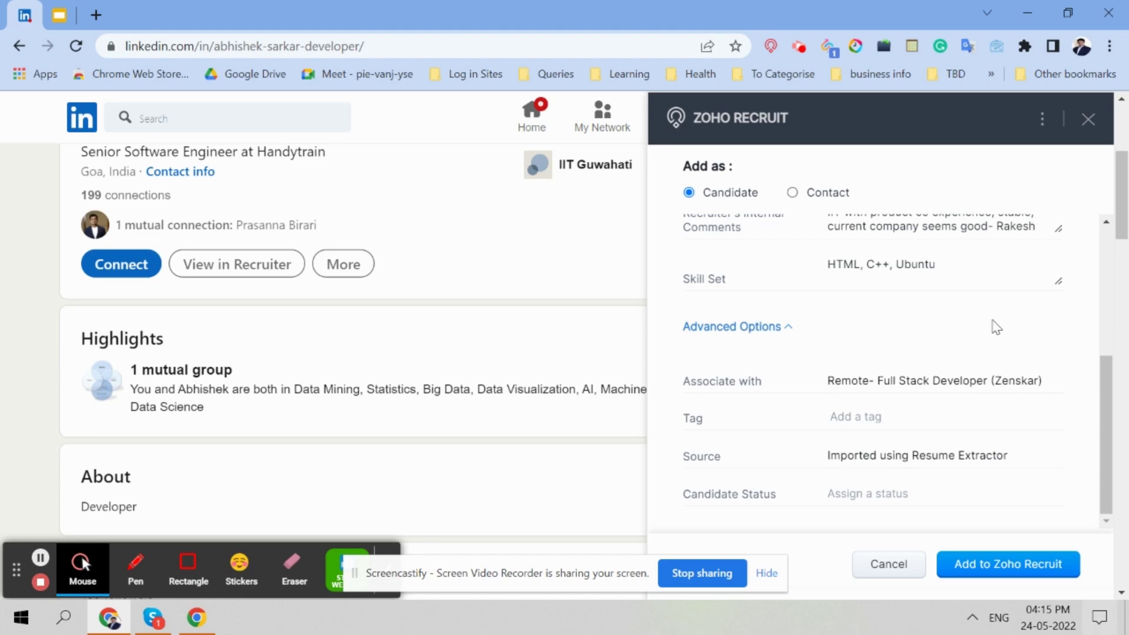
pyautogui.scroll(-3, 976, 335)
# - Set the candidate Source to Linkedin and Candidate Status to Associated
pyautogui.tripleClick(851, 453)
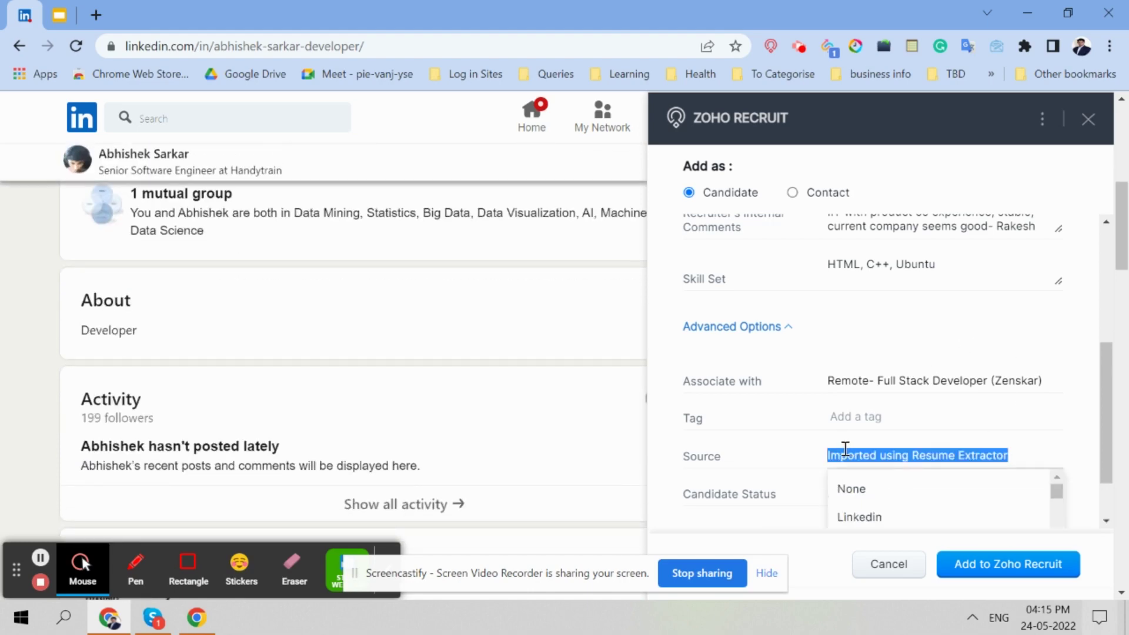
pyautogui.click(856, 516)
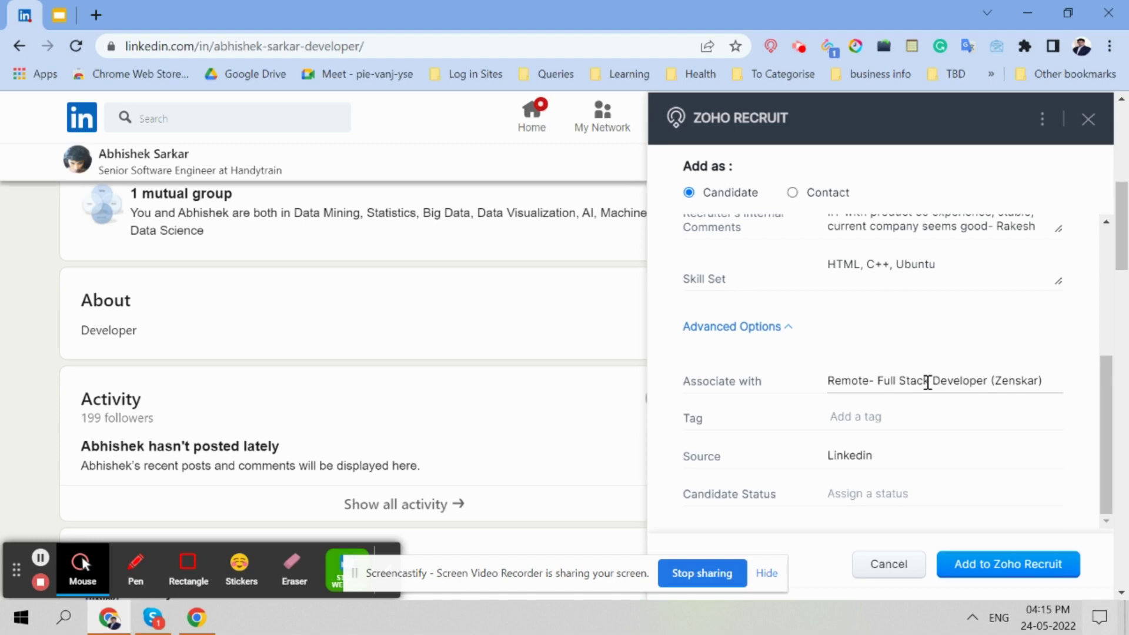
pyautogui.scroll(-3, 928, 383)
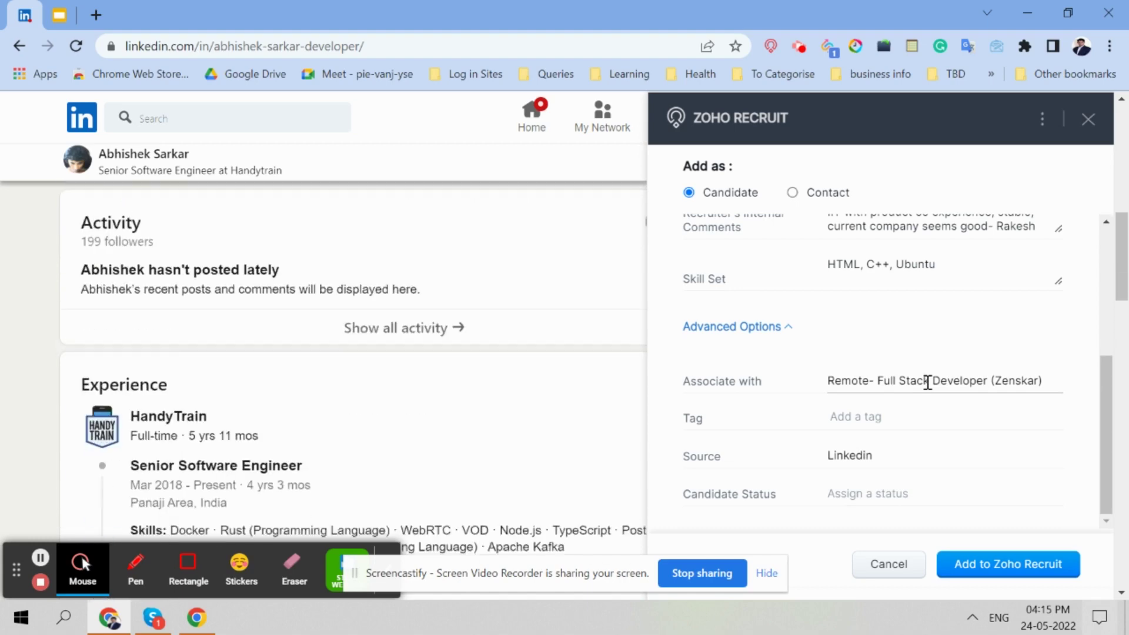
pyautogui.click(885, 495)
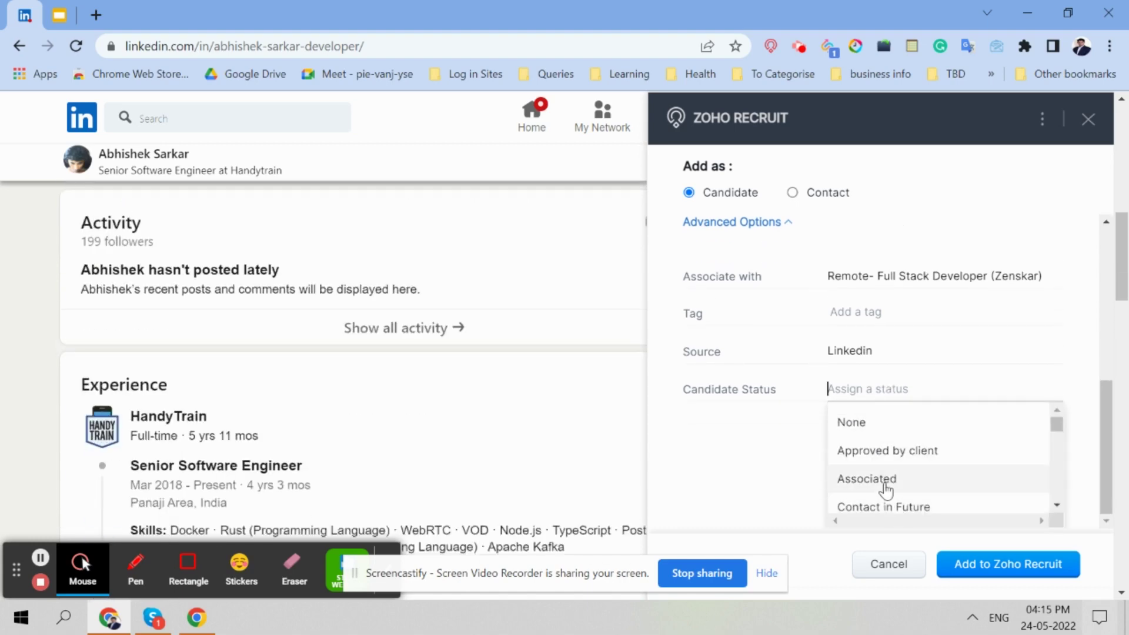
pyautogui.click(886, 488)
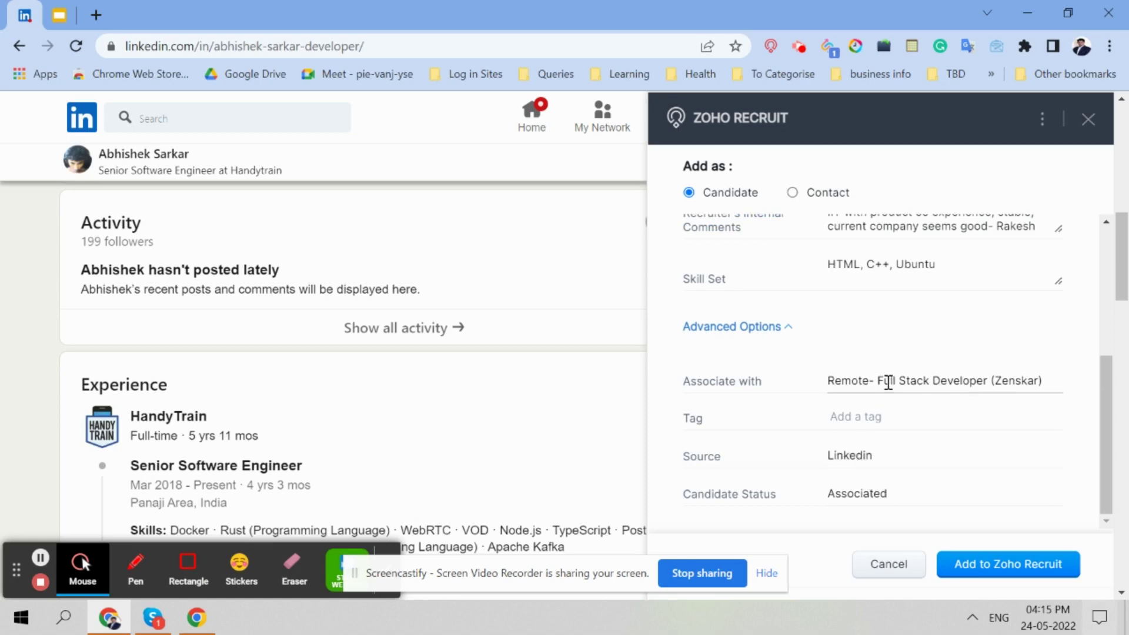
# - Add the candidate to the Zoho Recruit database
pyautogui.scroll(3, 887, 381)
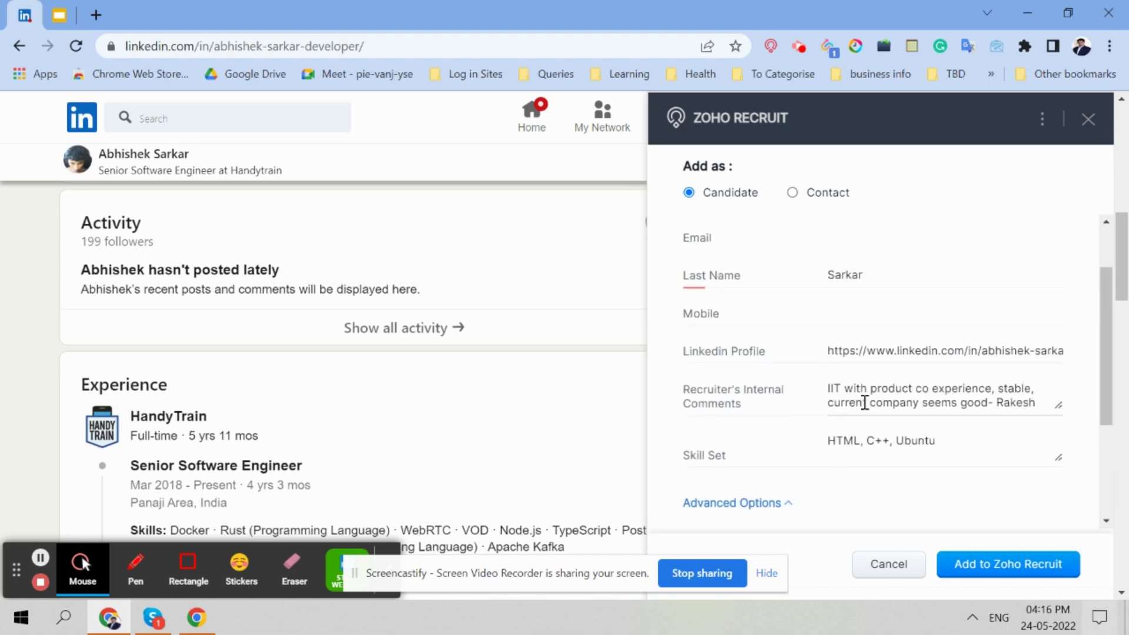
pyautogui.scroll(1, 845, 215)
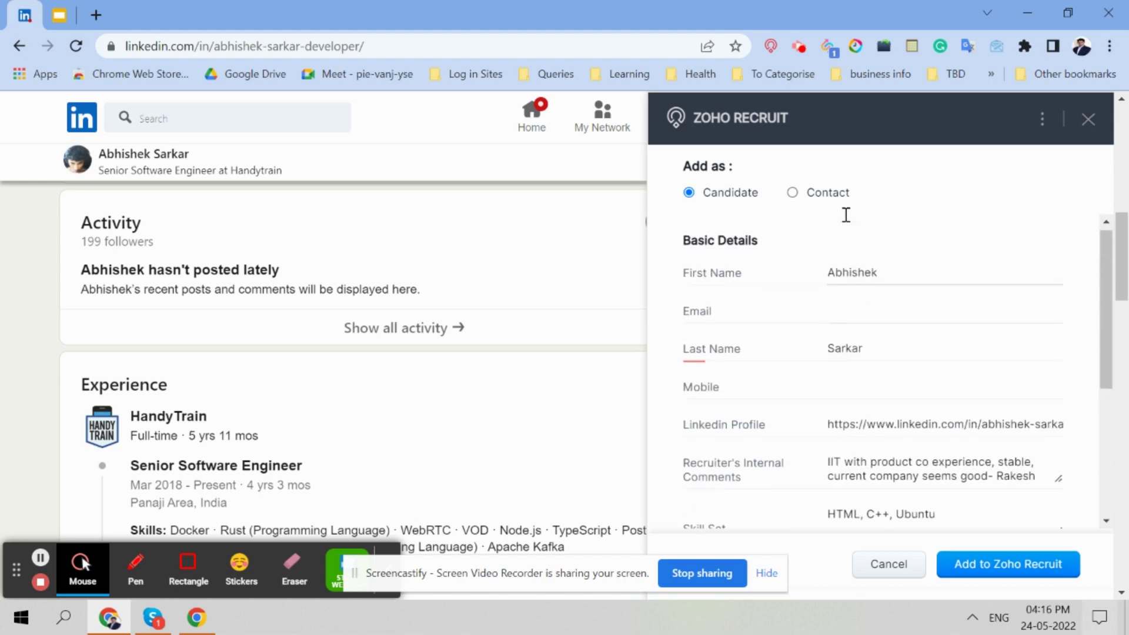
pyautogui.click(995, 564)
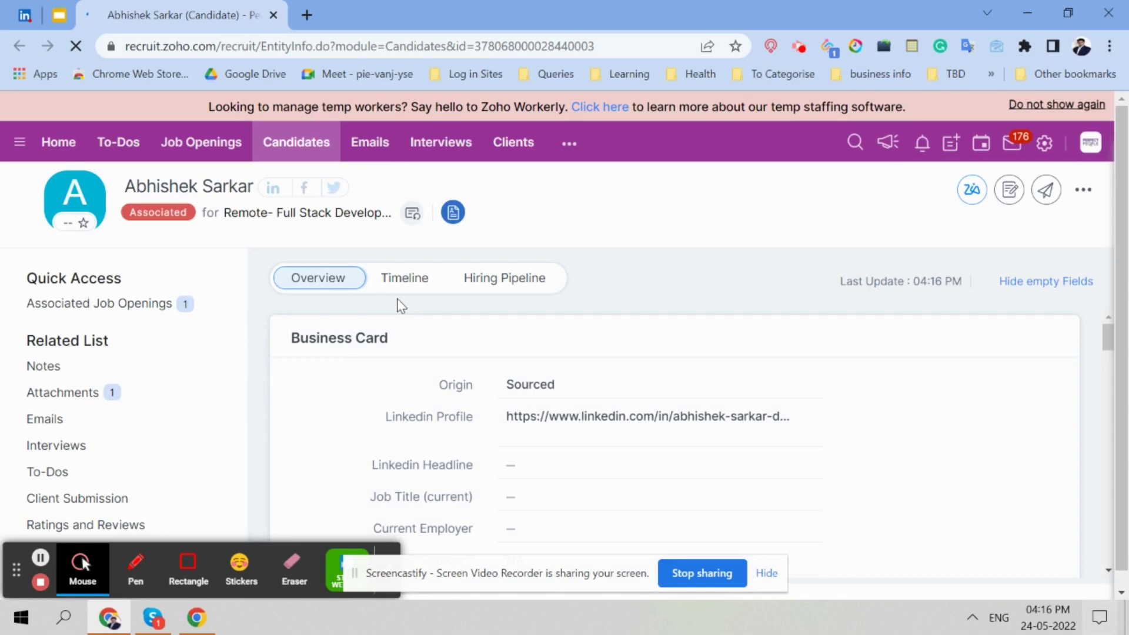
# - Check the Remote- Full Stack Developer job's Associated candidates list, then return to the Slides
pyautogui.click(104, 304)
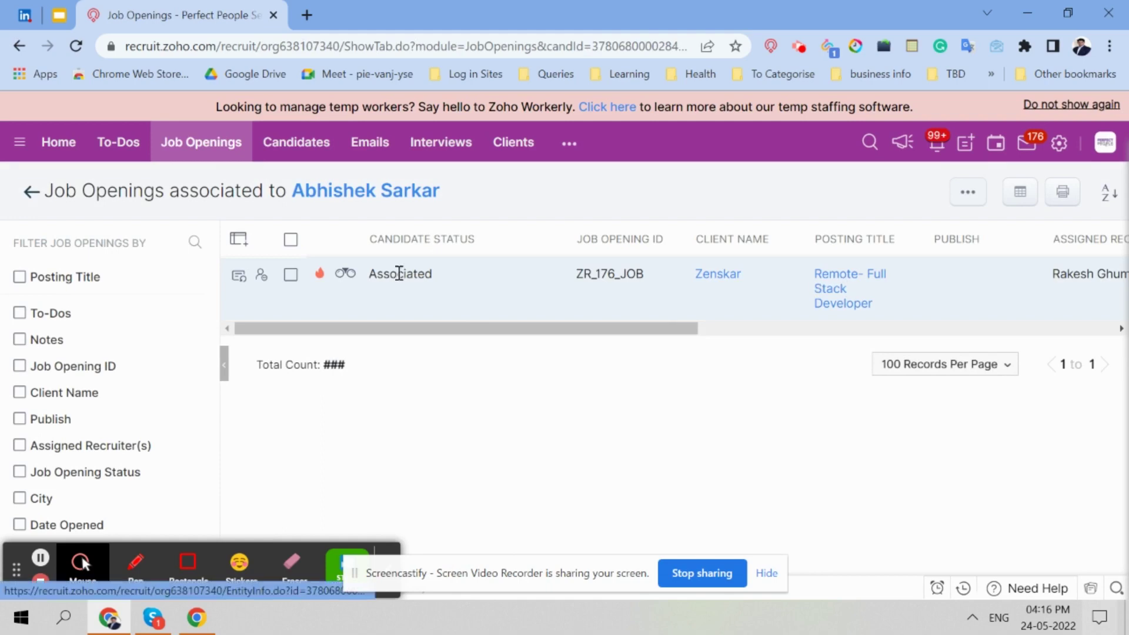
pyautogui.click(831, 286)
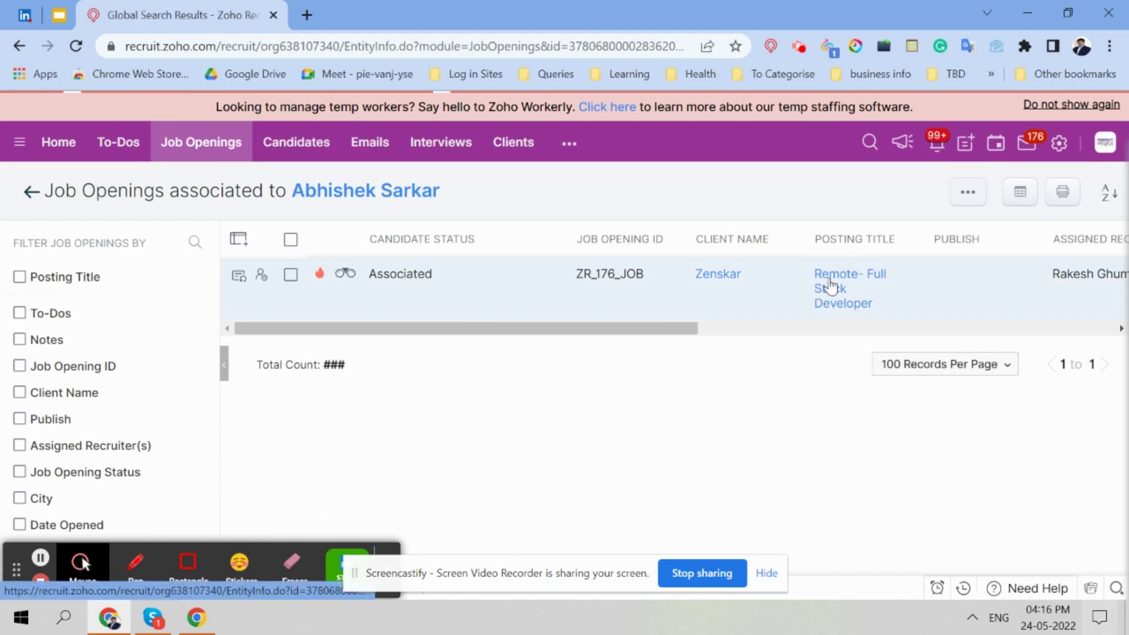
pyautogui.click(368, 371)
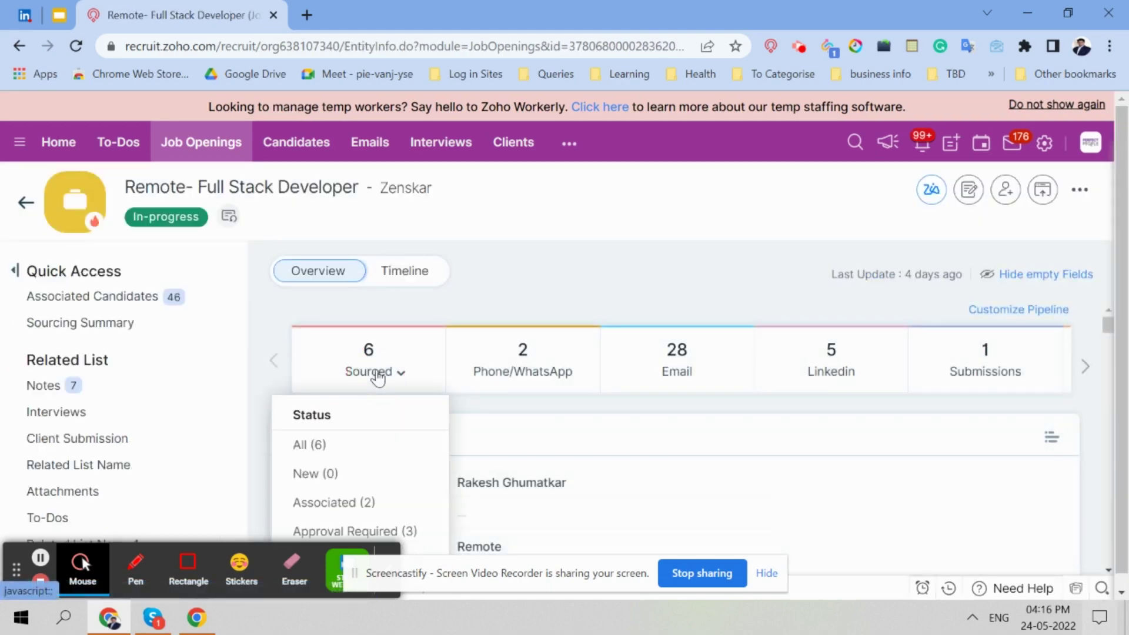
pyautogui.scroll(-1, 377, 376)
pyautogui.click(352, 414)
pyautogui.click(352, 415)
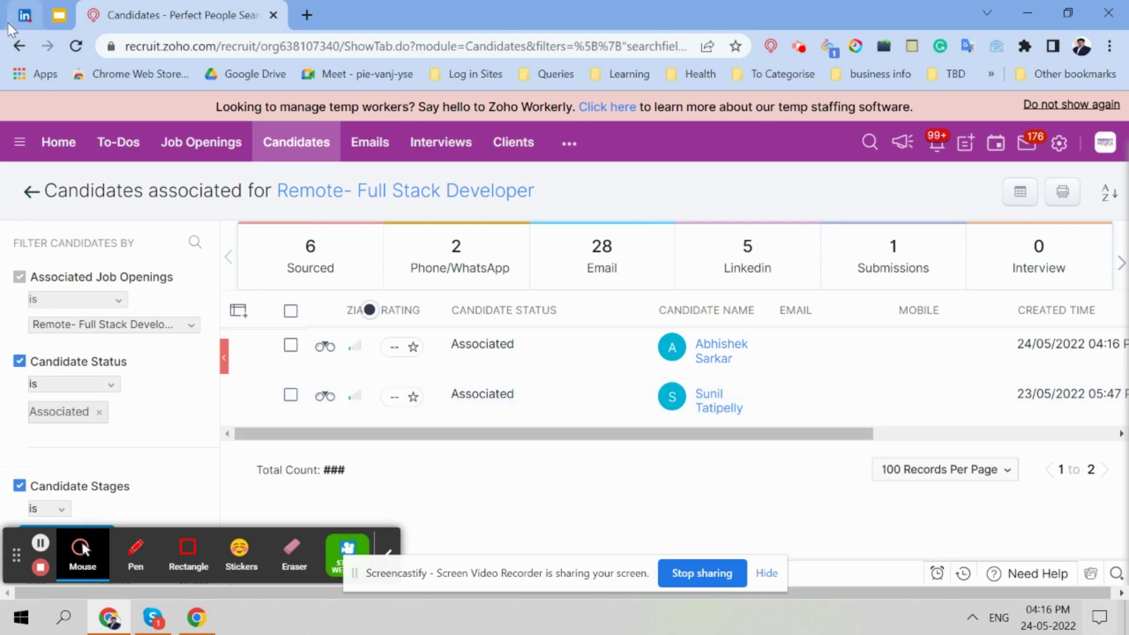
pyautogui.click(60, 17)
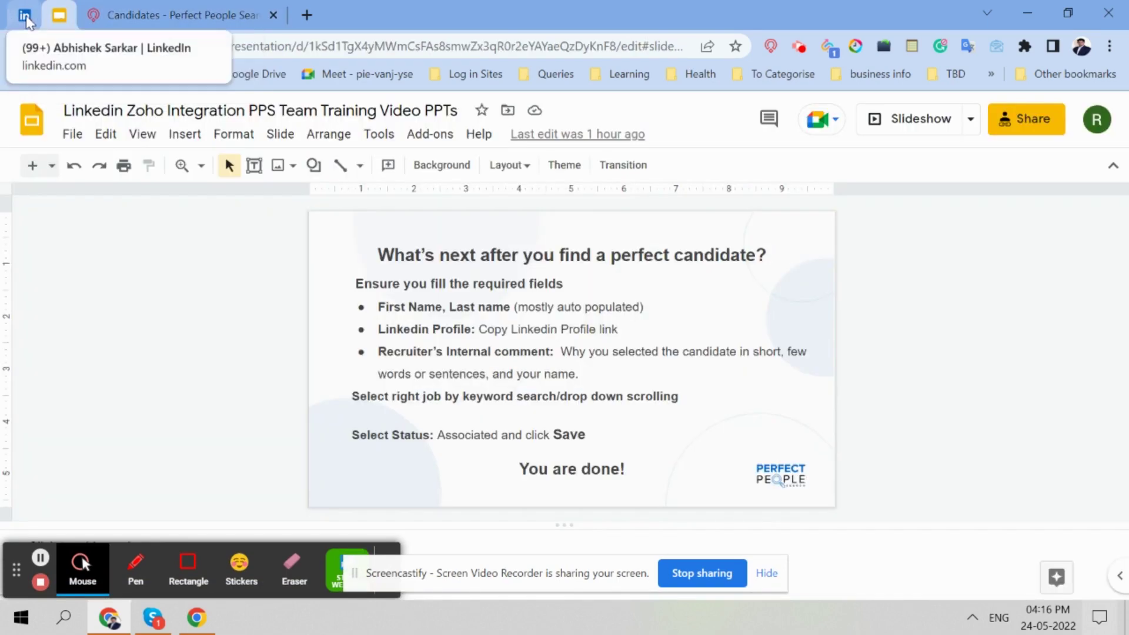
pyautogui.click(766, 574)
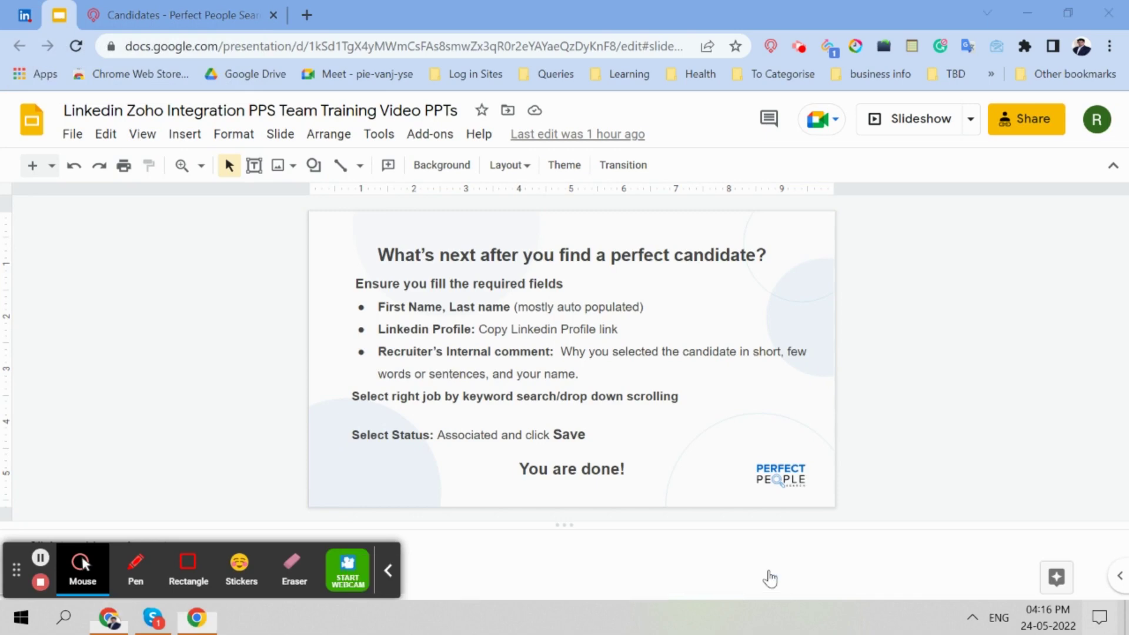